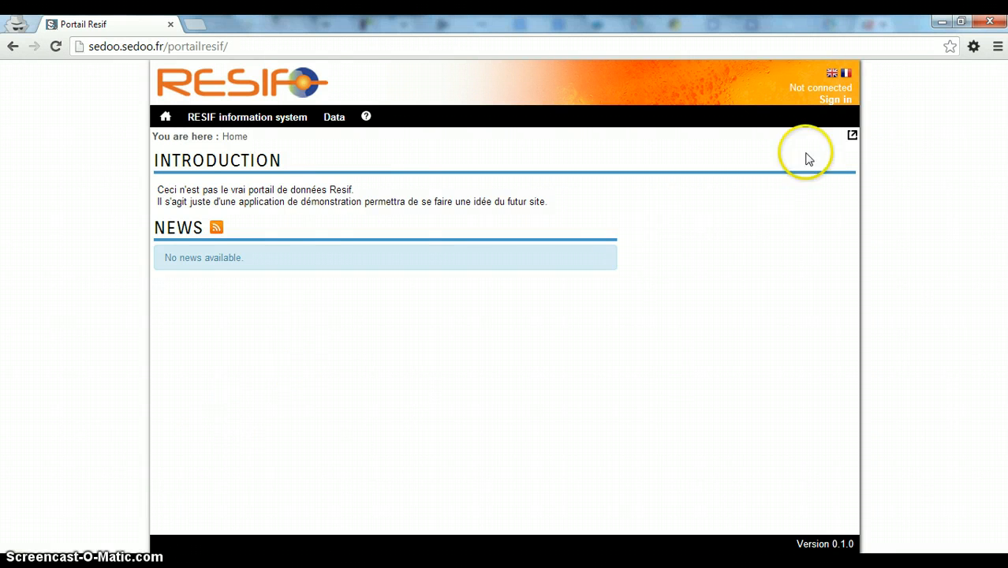
Open the Portail RESIF Authentication page from the home page's Sign in link
click(832, 102)
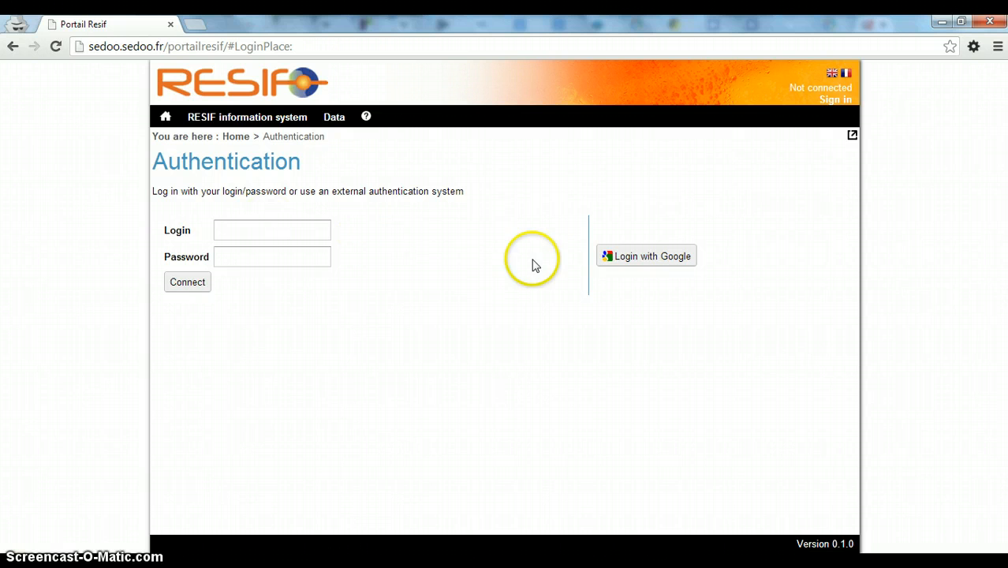
Start a Google sign-in from the Authentication page
click(637, 266)
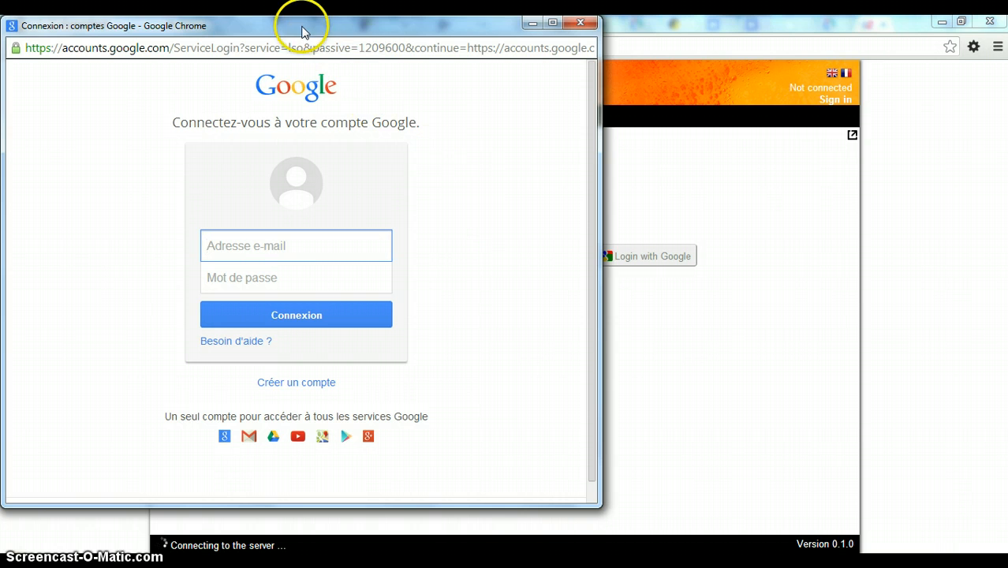
Sign in to Google with the suggested professional account and its password
drag(303, 29, 412, 108)
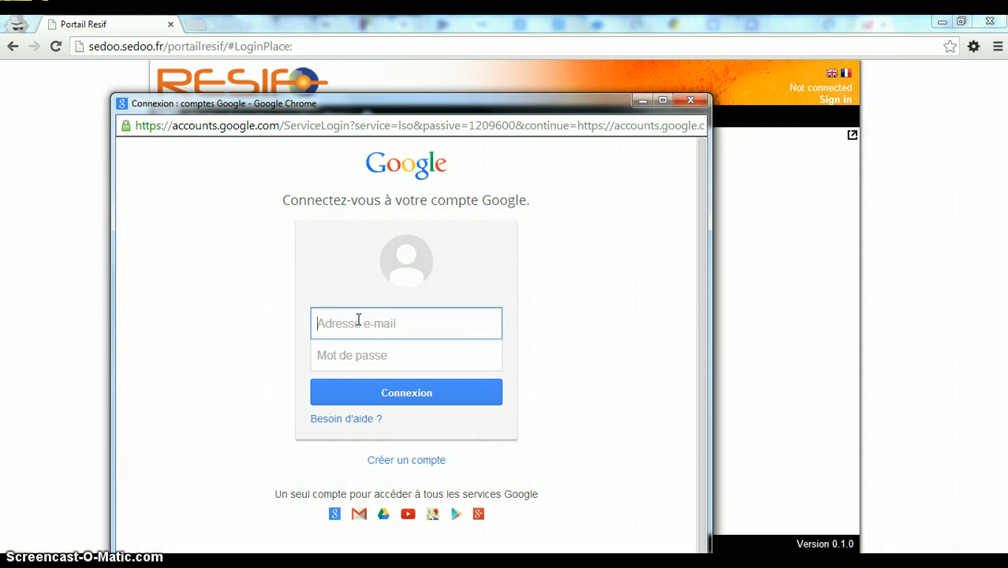
text(fr)
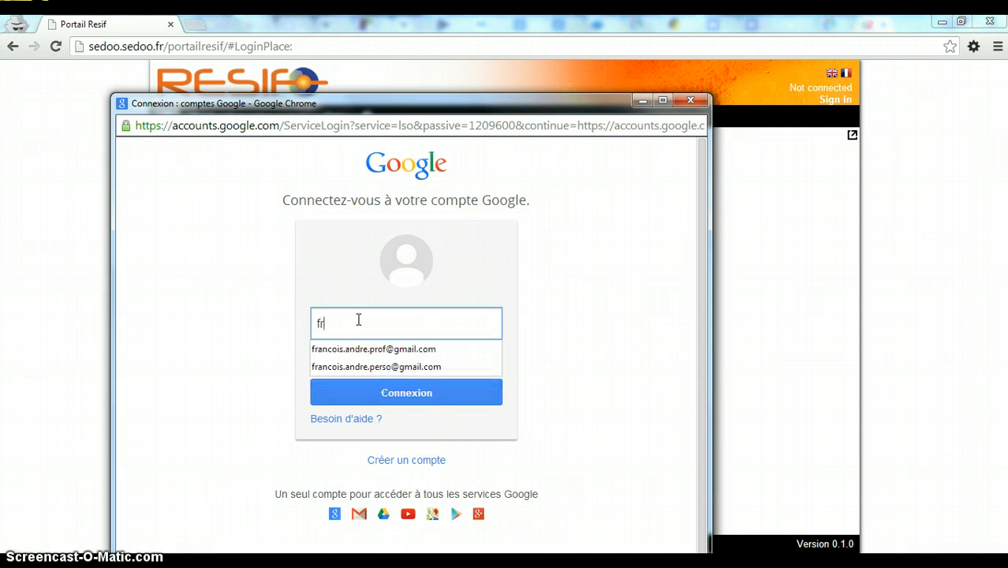
key(Tab)
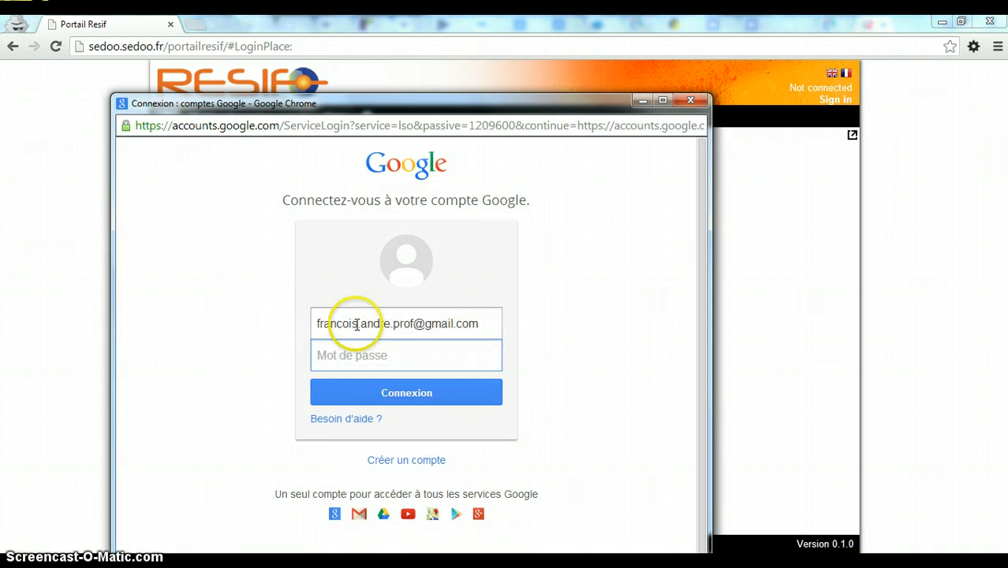
text(*****)
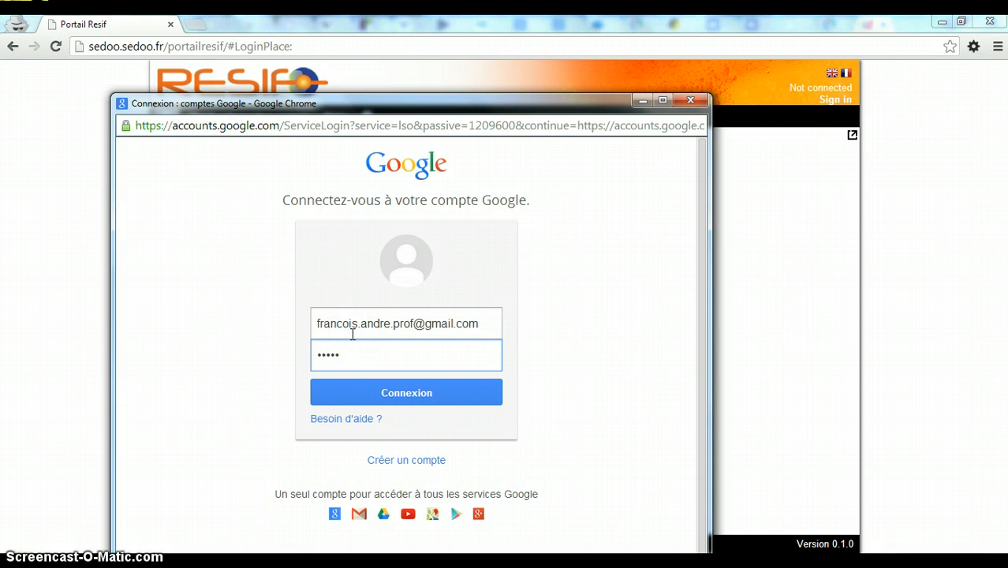
key(BackSpace)
key(BackSpace)
key(BackSpace)
key(BackSpace)
key(BackSpace)
text(*********)
click(387, 400)
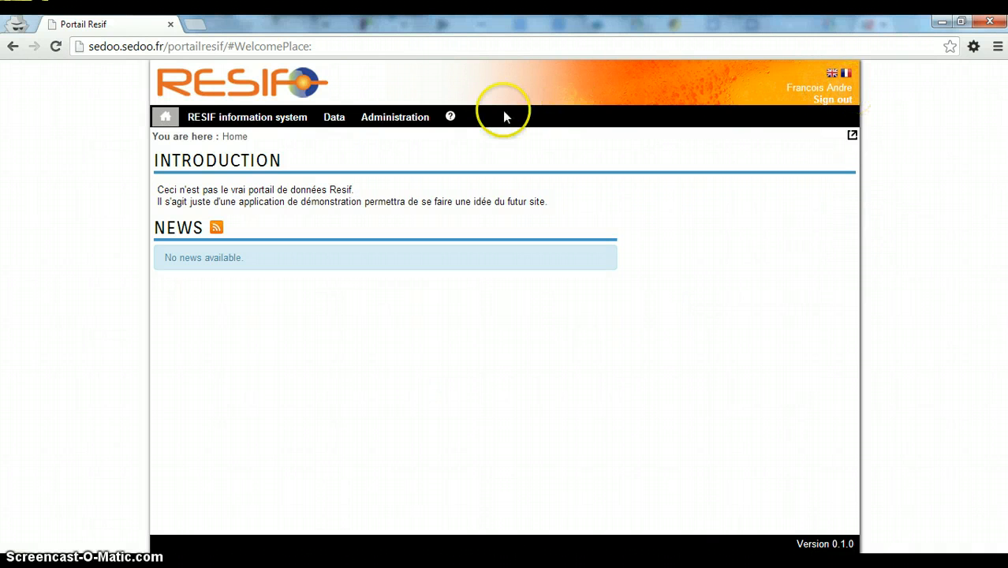
Go to Administration > User management and open the Add user form
click(398, 122)
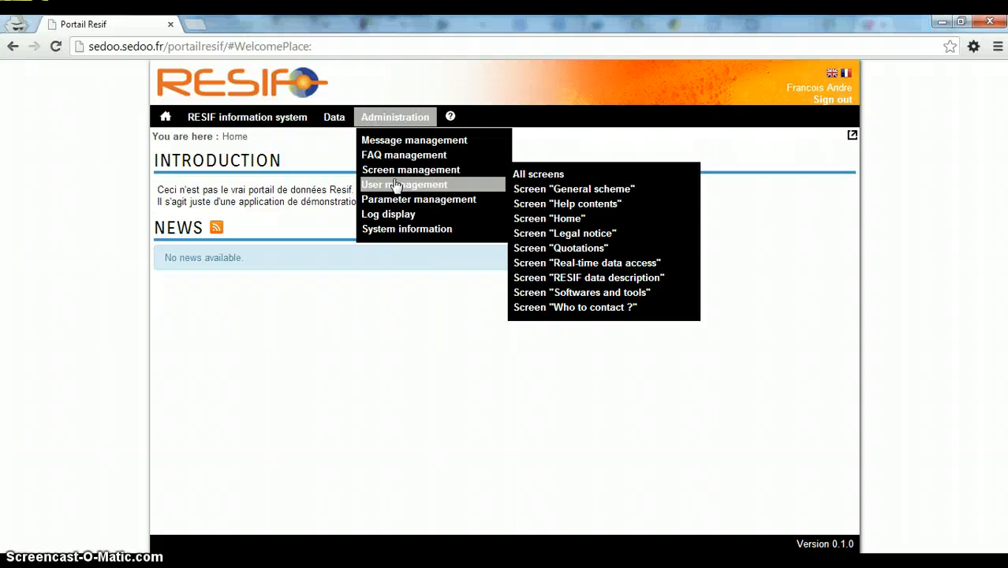
click(396, 184)
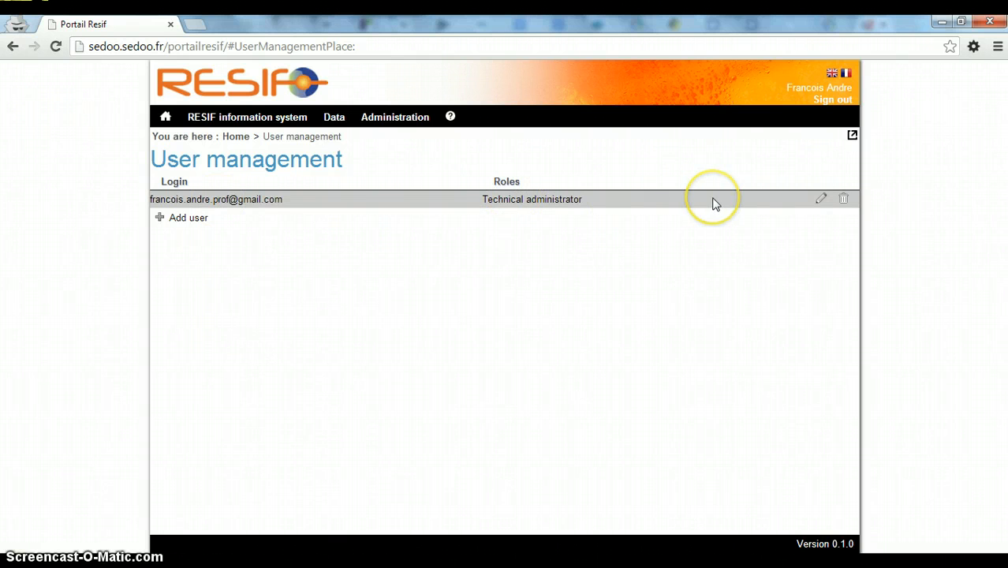
click(181, 220)
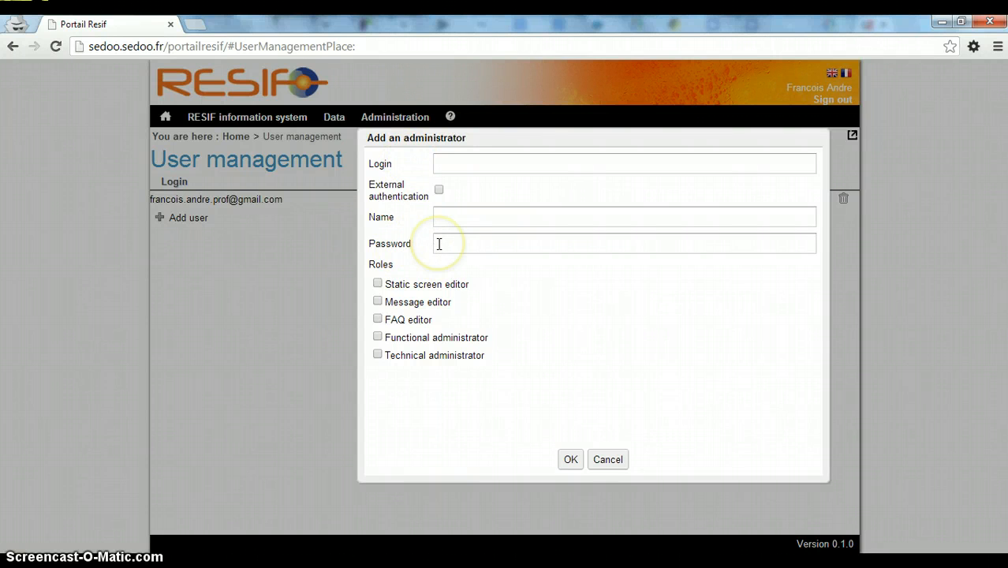
Enter the new user's personal Gmail address as Login and their full name
click(442, 167)
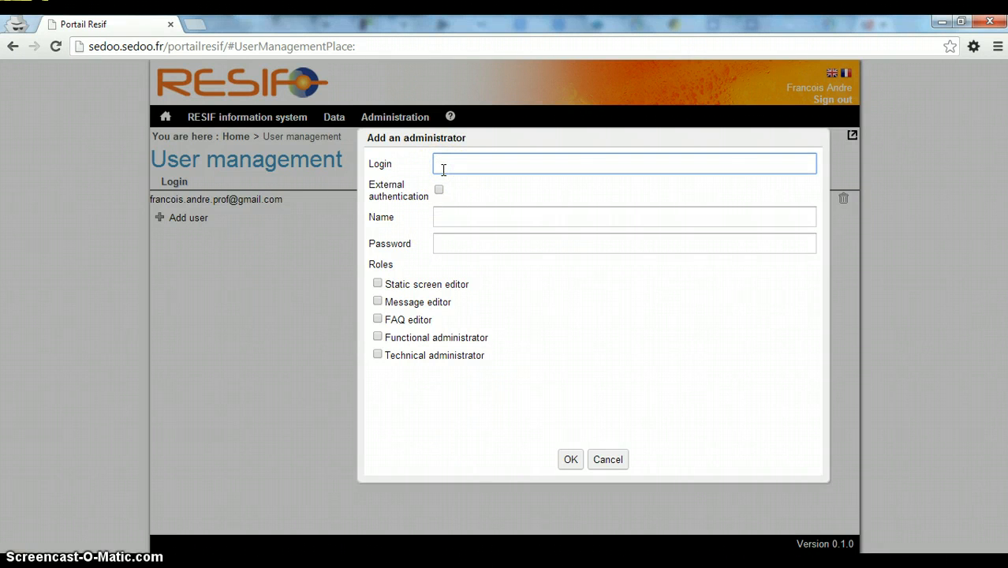
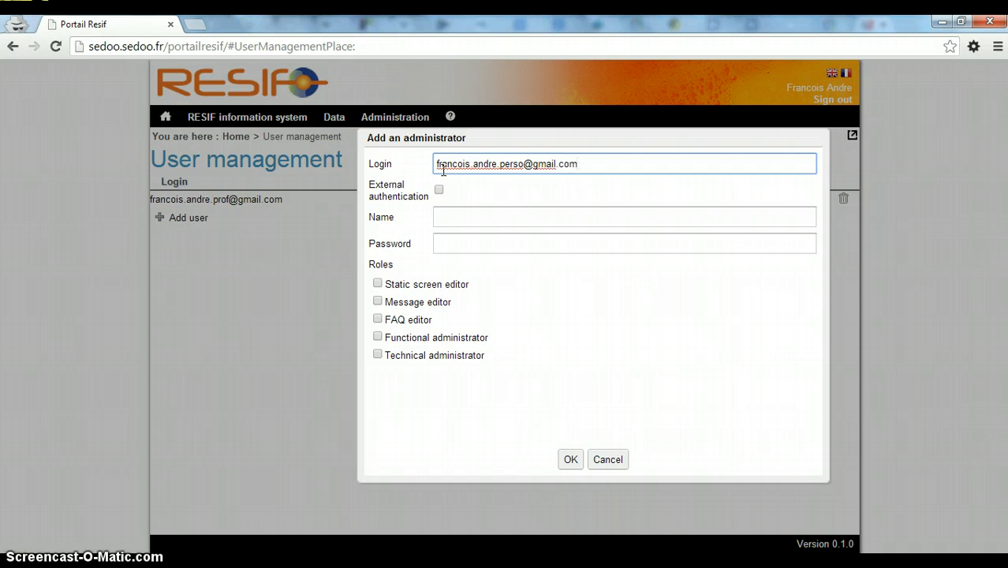
click(449, 215)
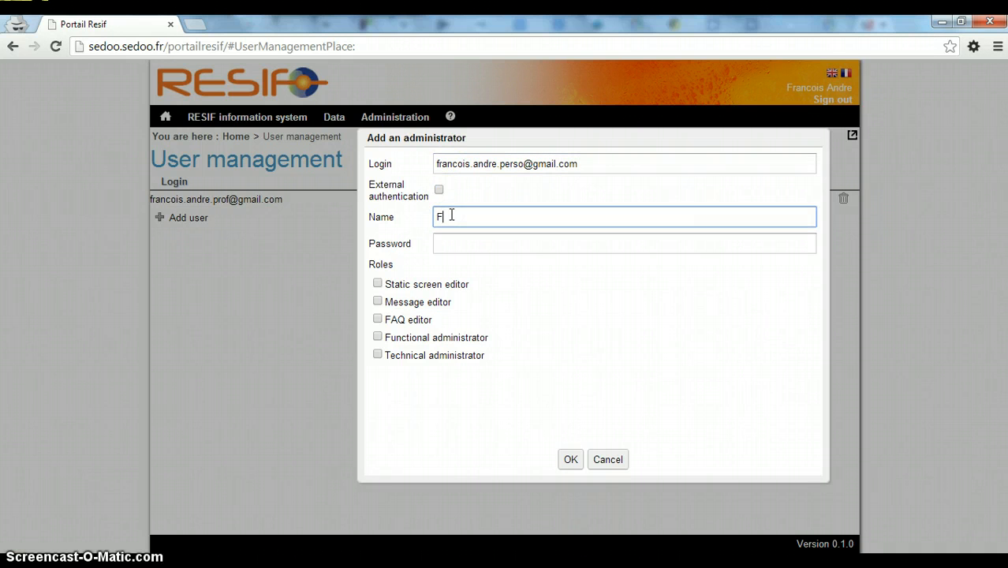
click(450, 243)
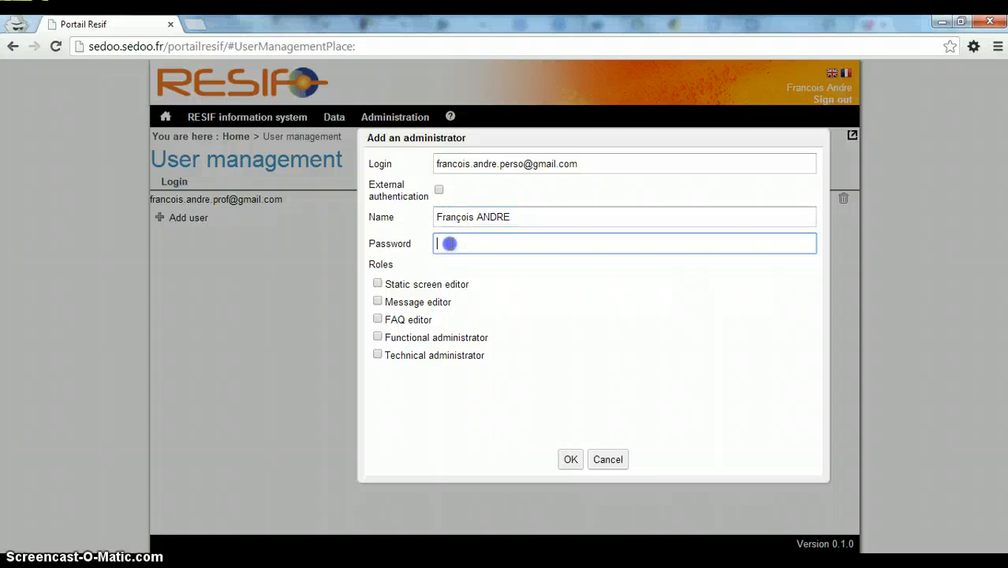
Enter the new user's password in the Add an administrator form
text(test)
click(464, 355)
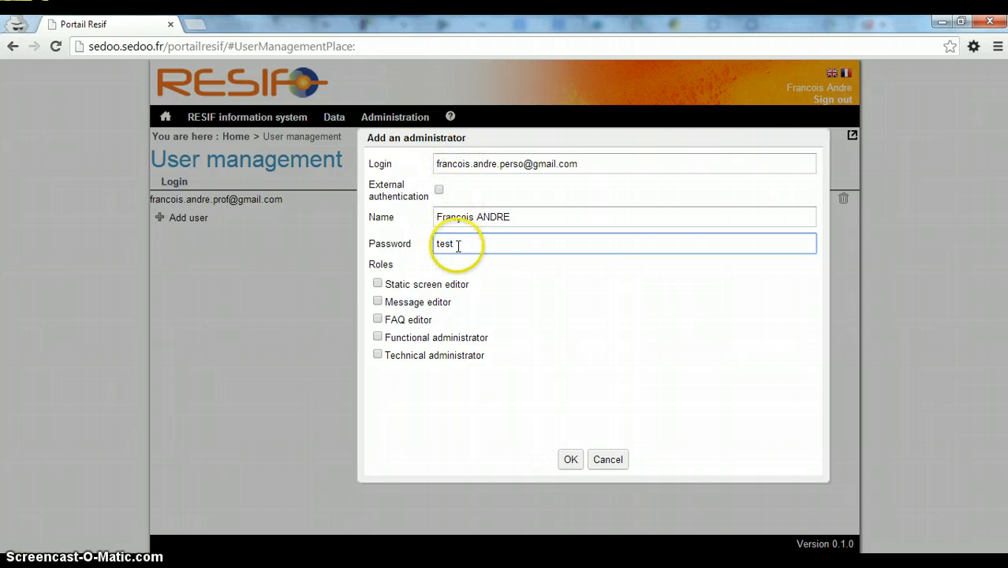
Give the new user the Message editor role and save the account
click(377, 301)
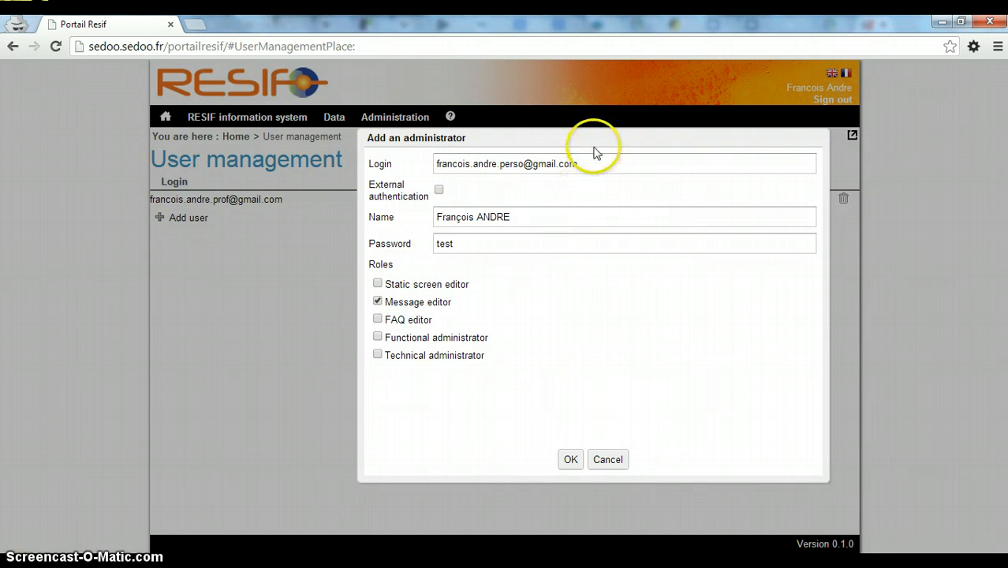
drag(592, 164, 288, 162)
key(ctrl+c)
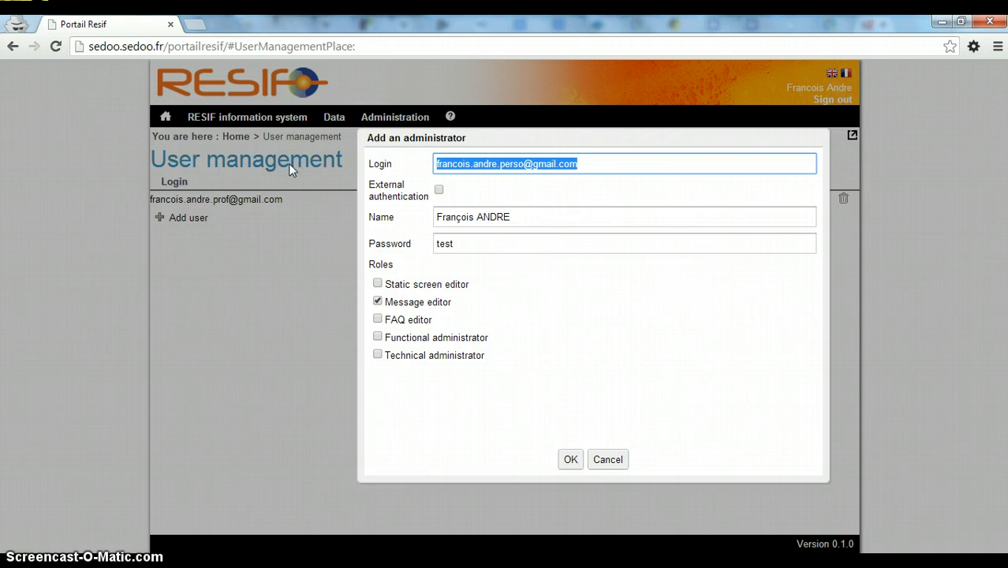
click(562, 389)
click(574, 458)
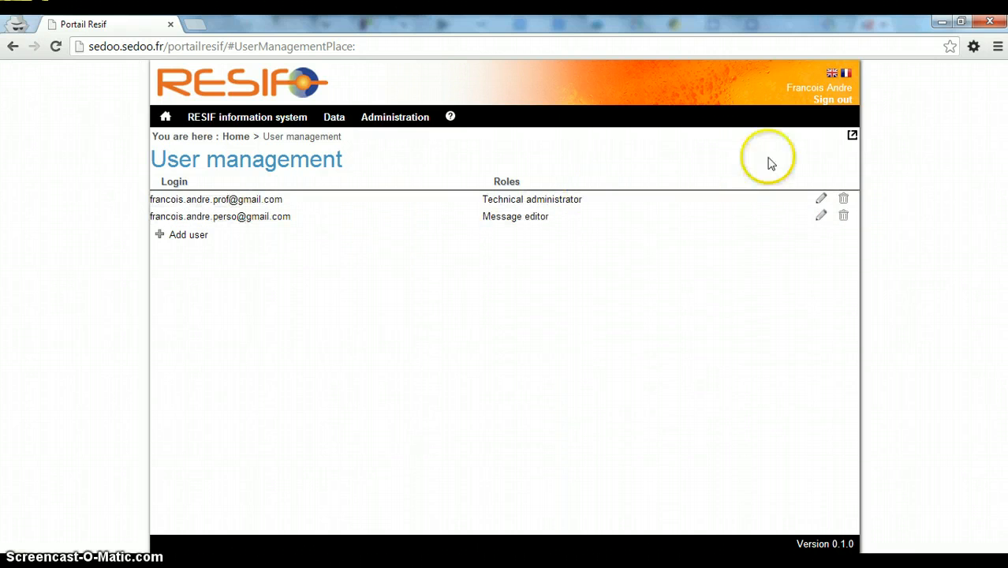
click(831, 104)
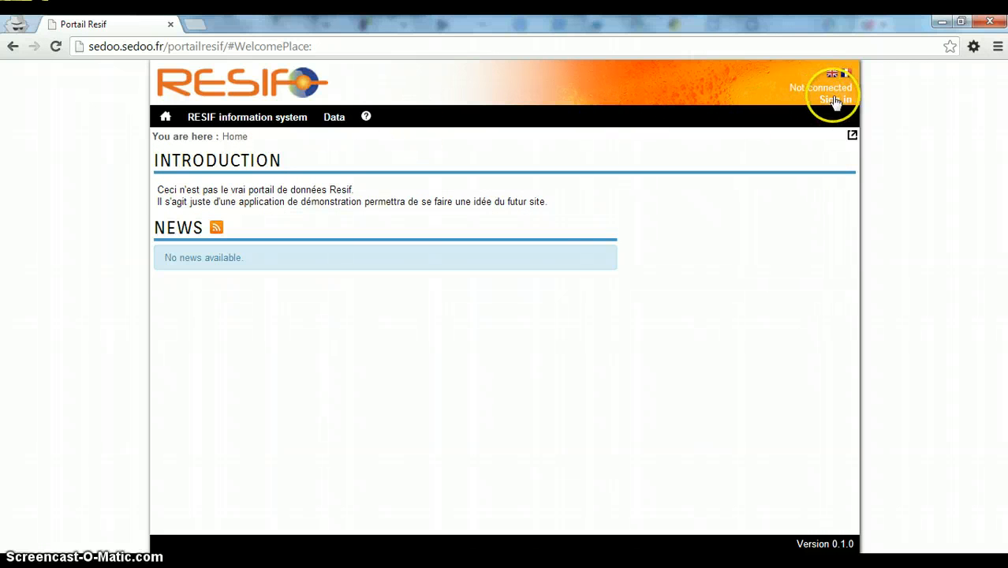
click(834, 100)
click(294, 230)
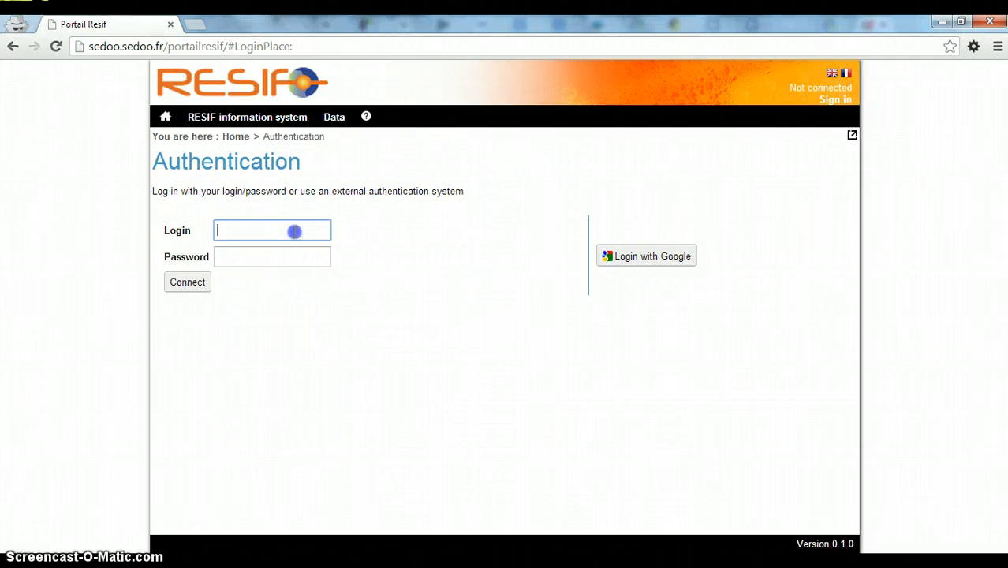
key(ctrl+v)
click(269, 255)
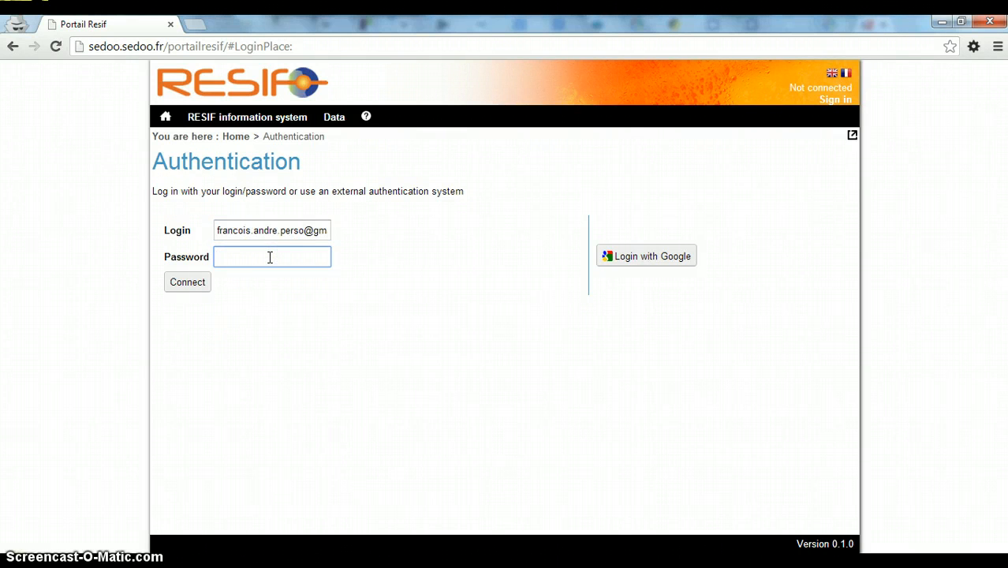
text(•)
key(BackSpace)
text(••••)
click(196, 286)
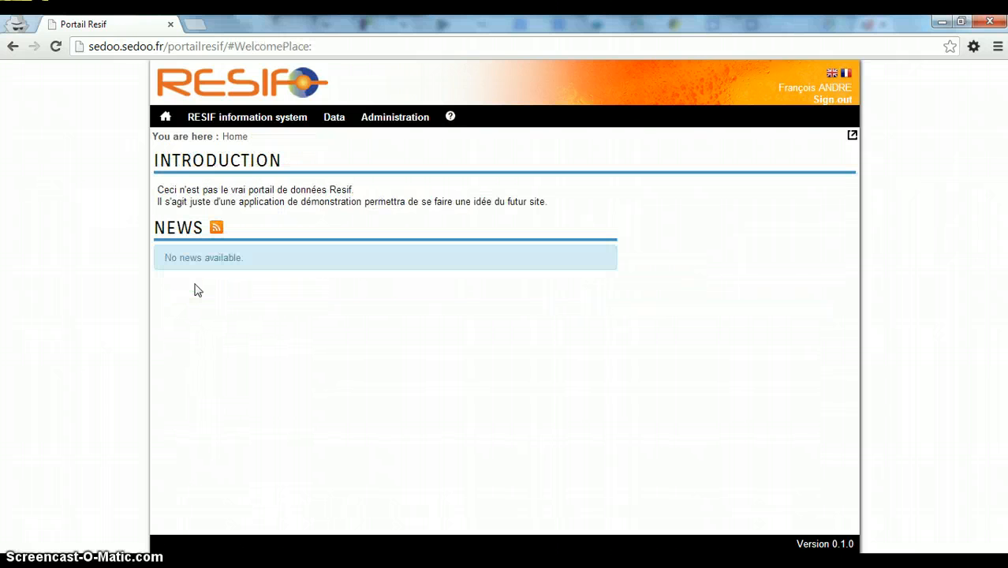
click(399, 226)
View the empty Message management page as the restricted user, then sign out
click(409, 126)
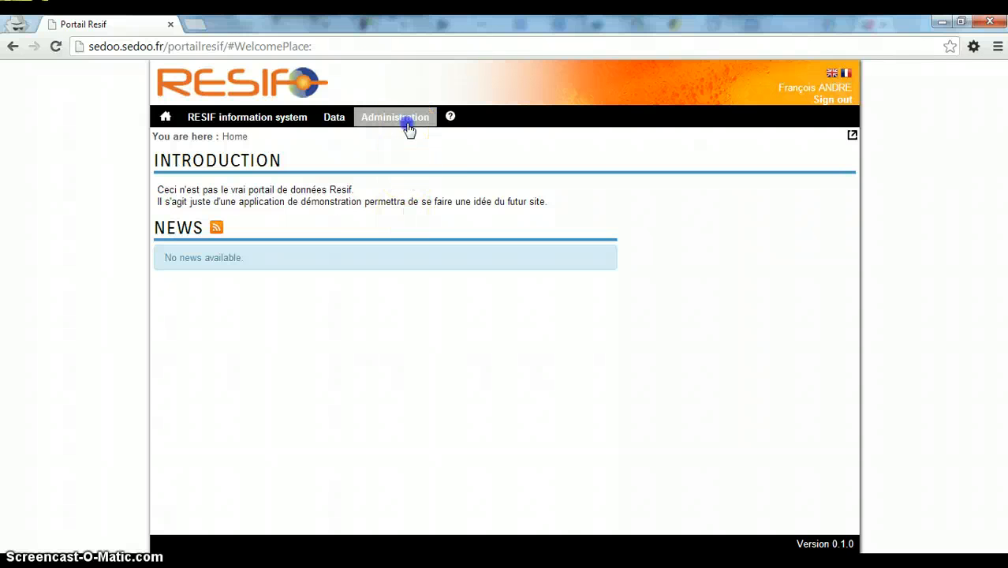
click(407, 142)
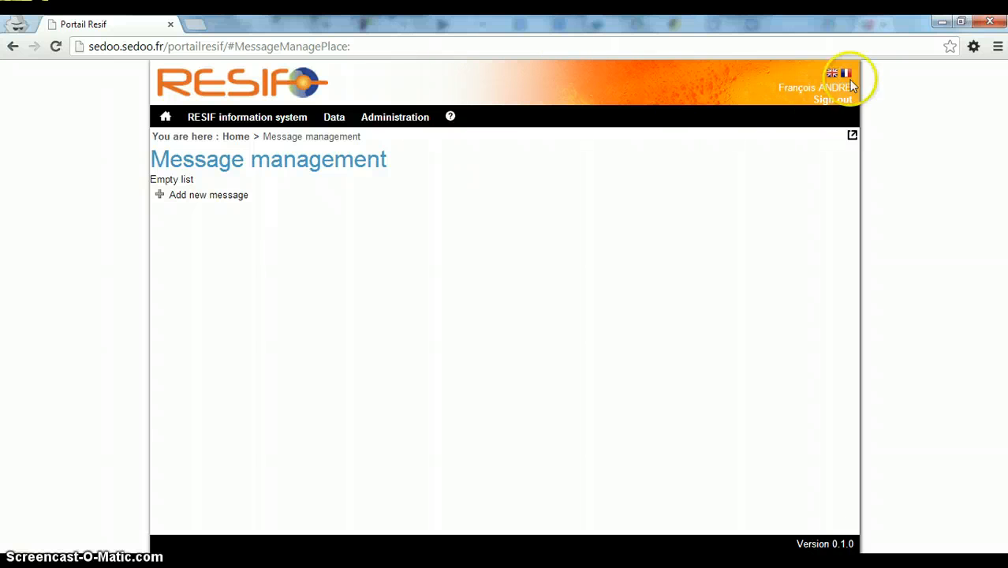
click(834, 99)
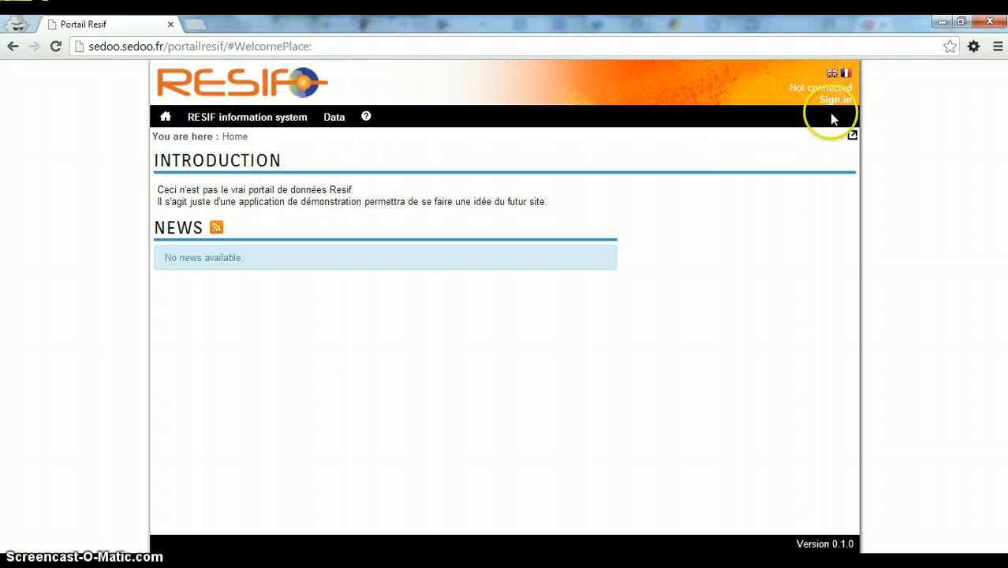
Sign back in with Google and open the User management list
click(832, 102)
click(645, 256)
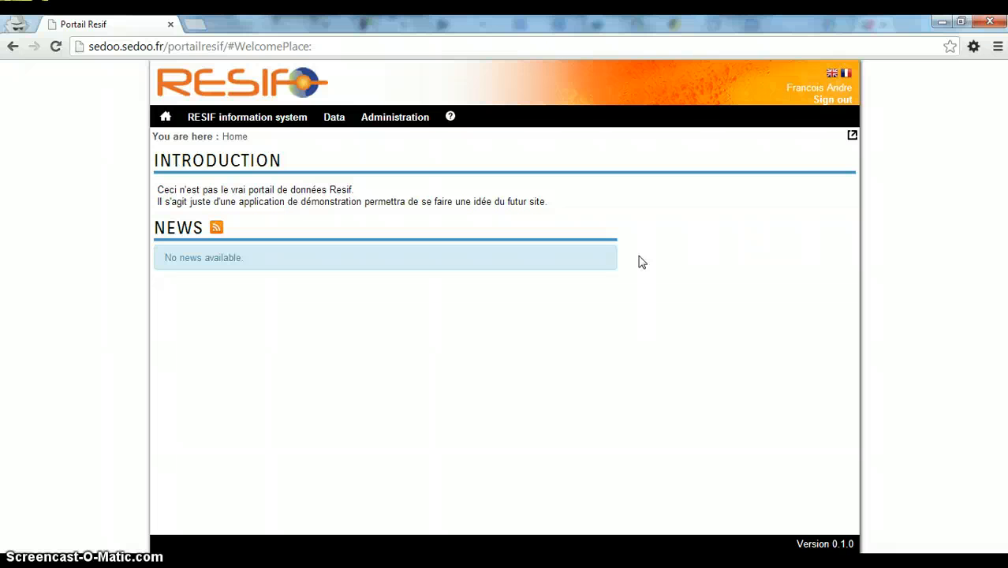
click(395, 117)
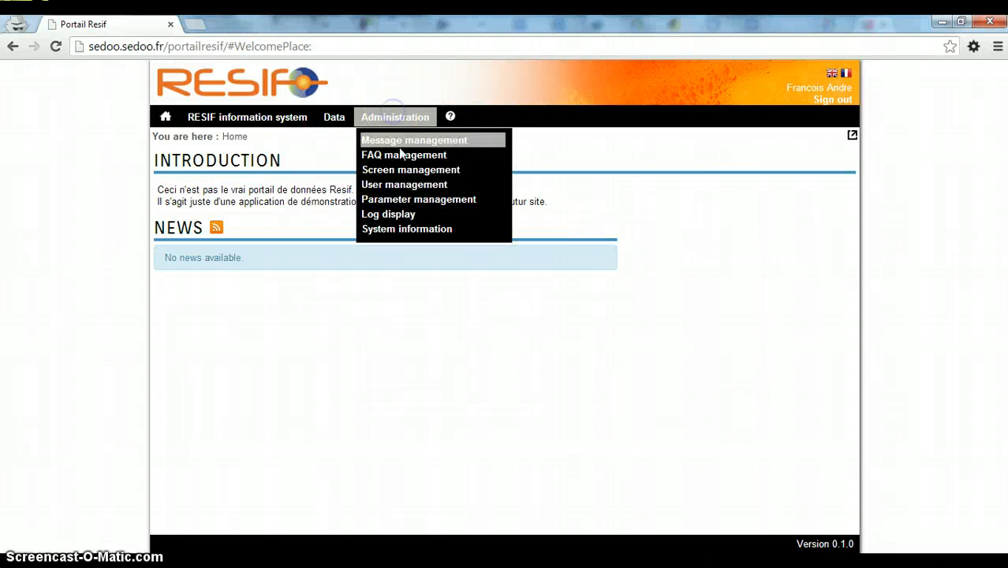
click(403, 182)
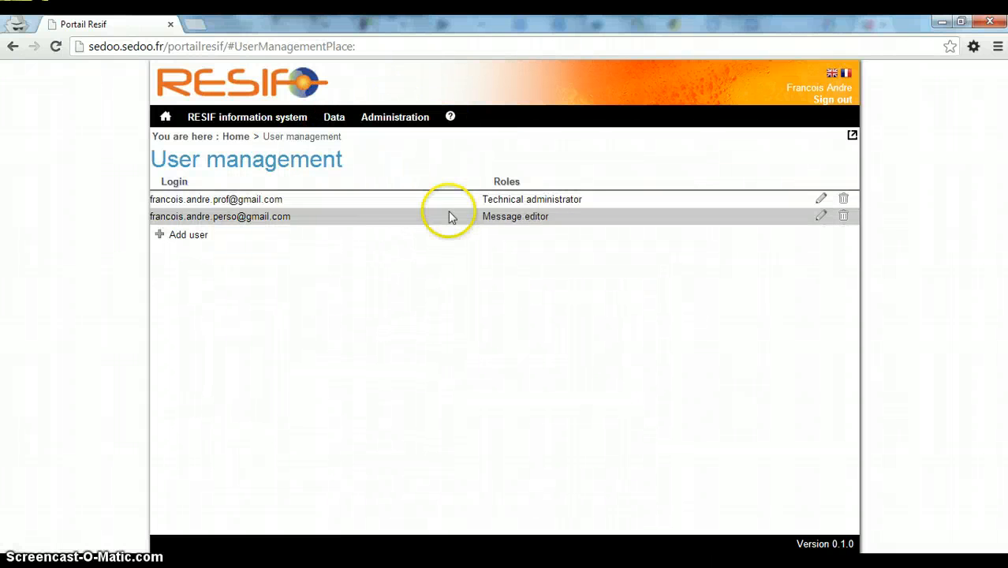
Add Static screen editor and FAQ editor roles to the second user, then sign out
click(818, 219)
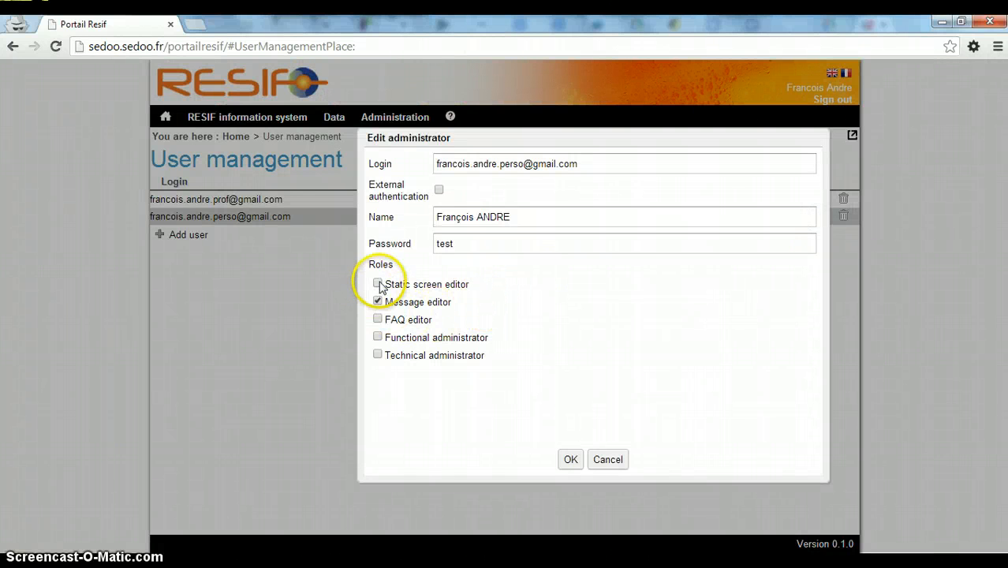
click(377, 283)
click(378, 318)
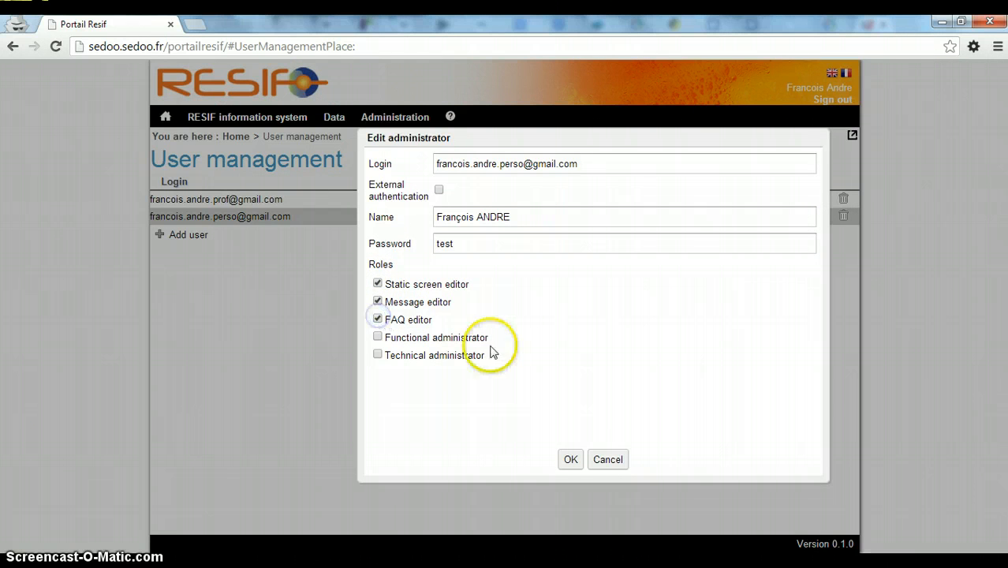
click(570, 459)
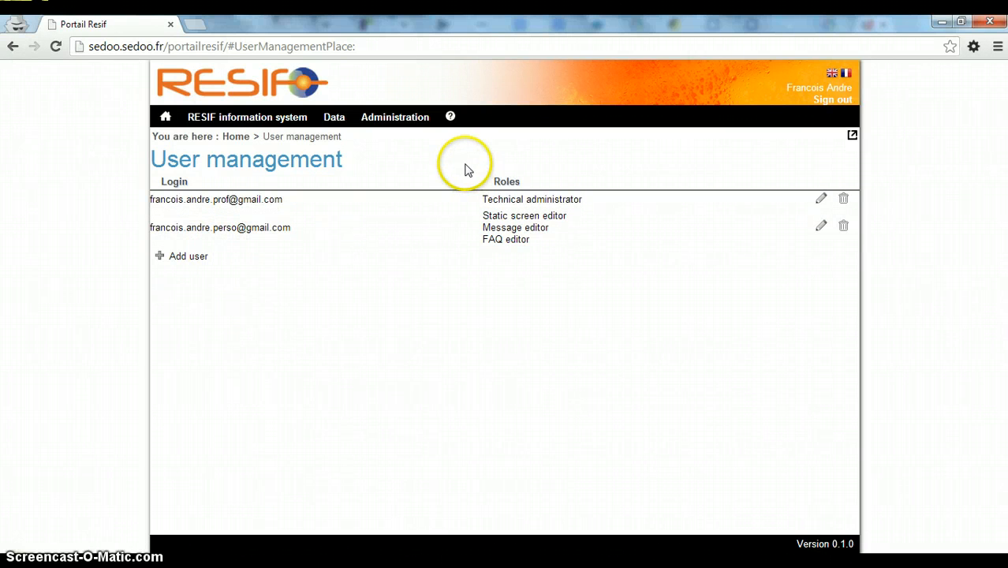
click(828, 104)
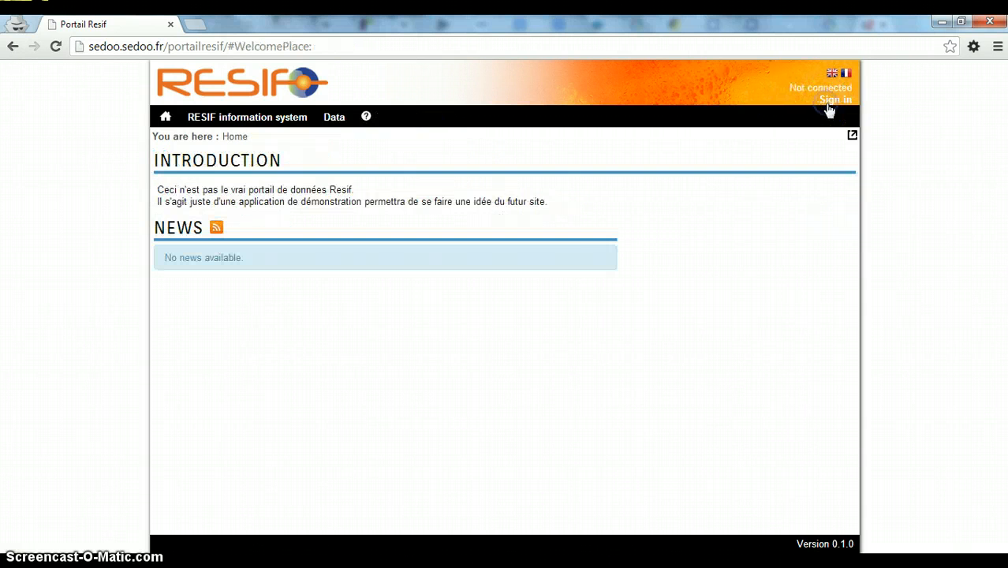
click(829, 103)
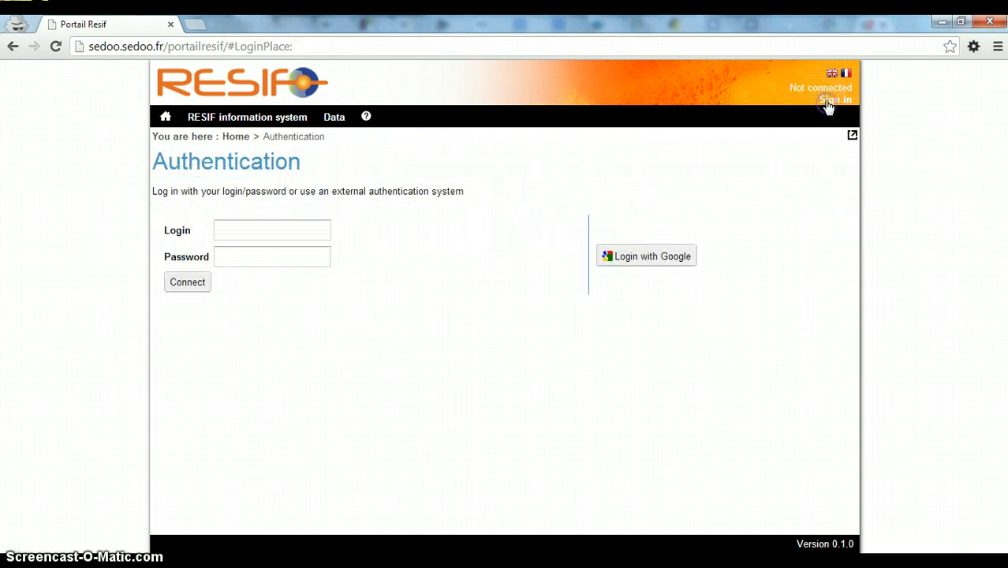
Log in as the restricted user, confirm Administration offers only Message, FAQ and Screen management, then sign out
click(302, 228)
key(ctrl+v)
click(276, 258)
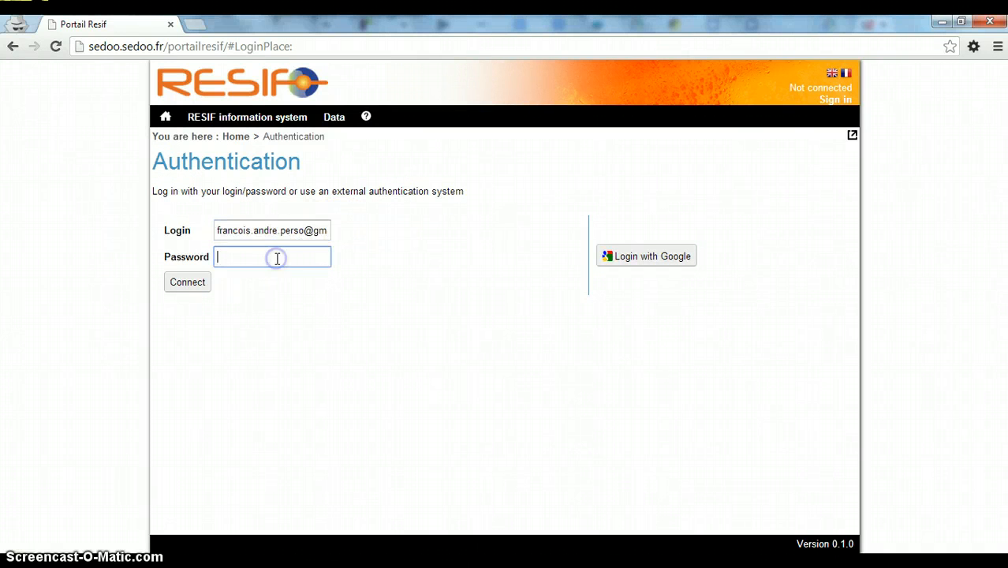
text(••••)
click(201, 282)
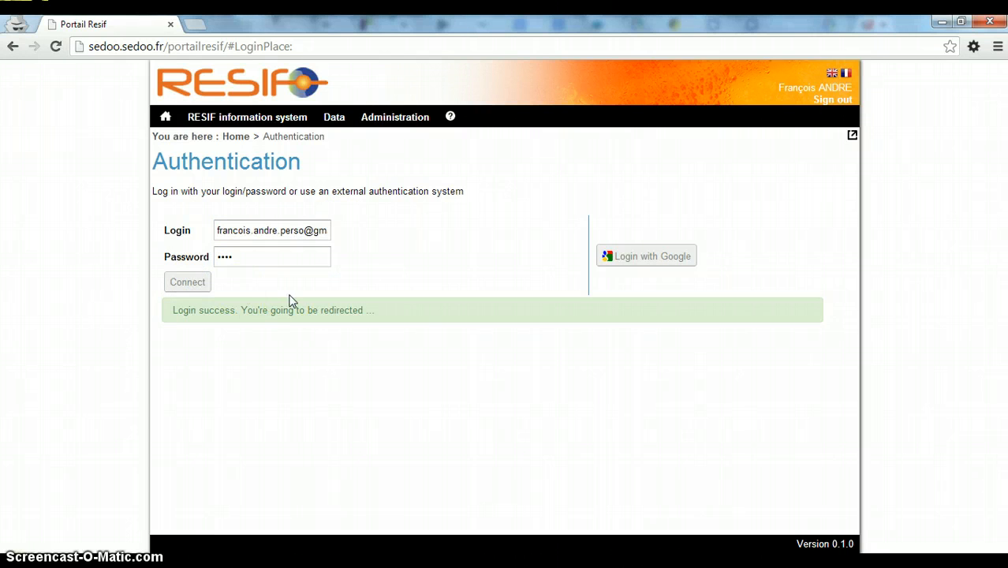
click(391, 119)
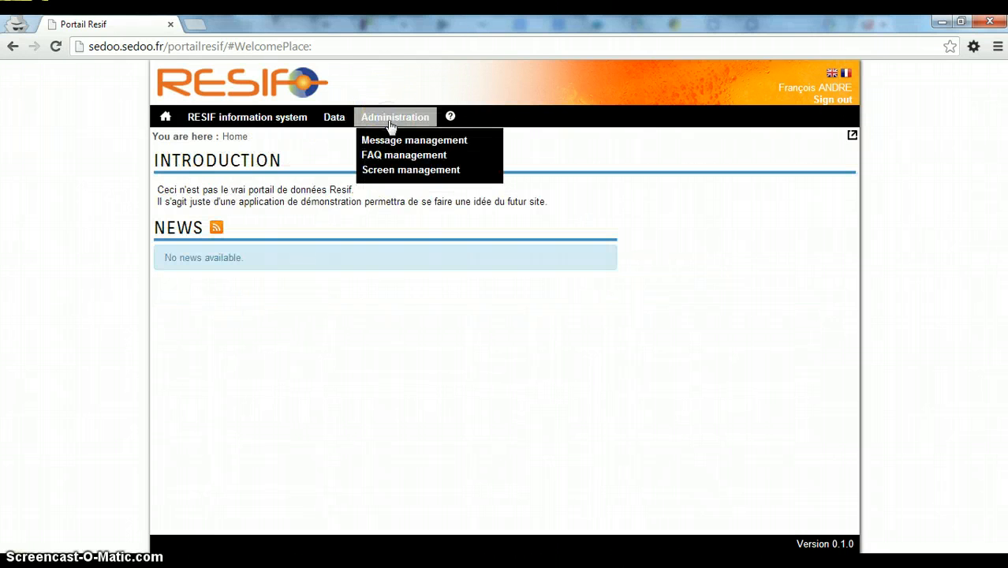
click(834, 101)
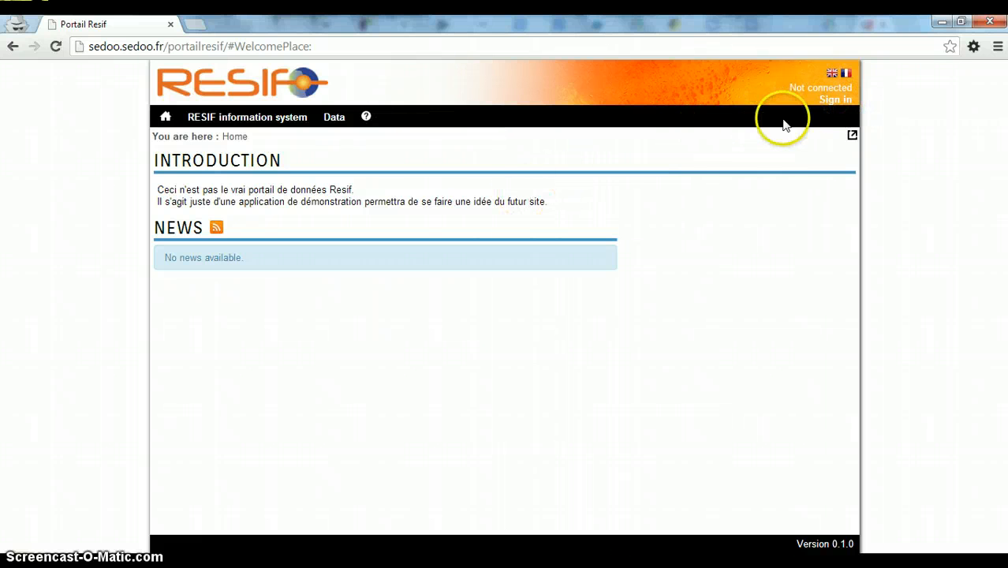
Try signing in as the user with a wrong password and dismiss the invalid password error
click(835, 101)
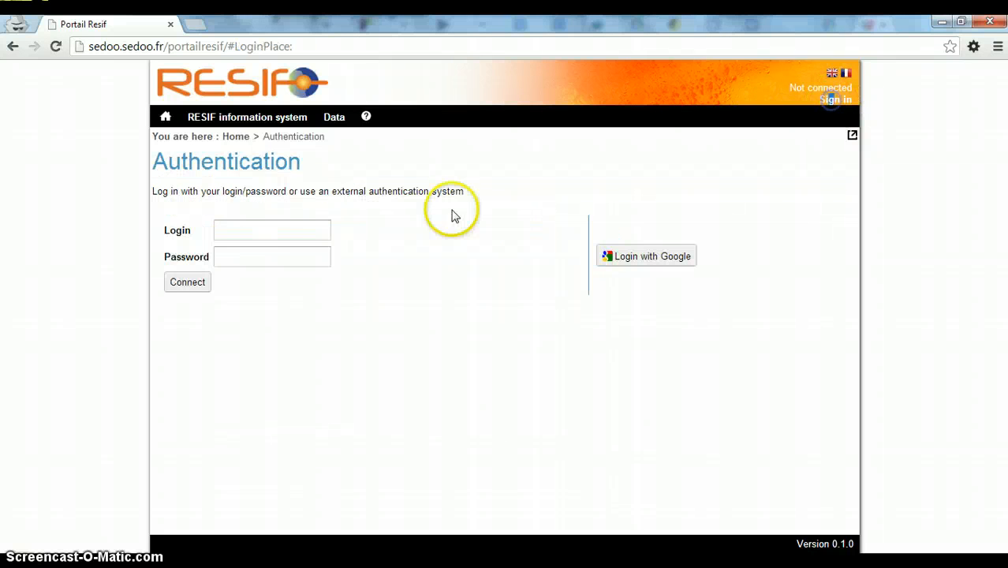
click(234, 226)
key(ctrl+v)
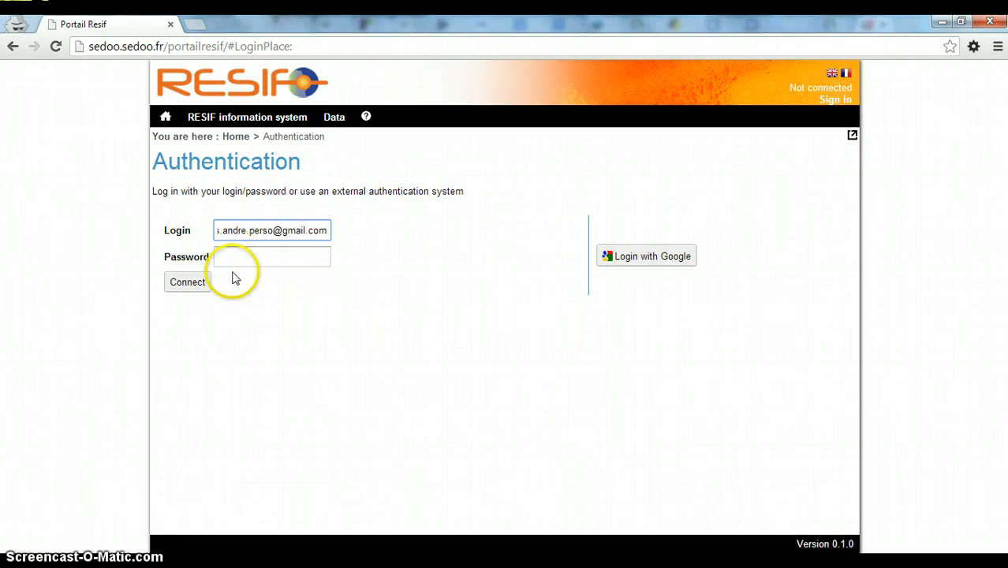
click(232, 259)
text(•••••)
click(202, 283)
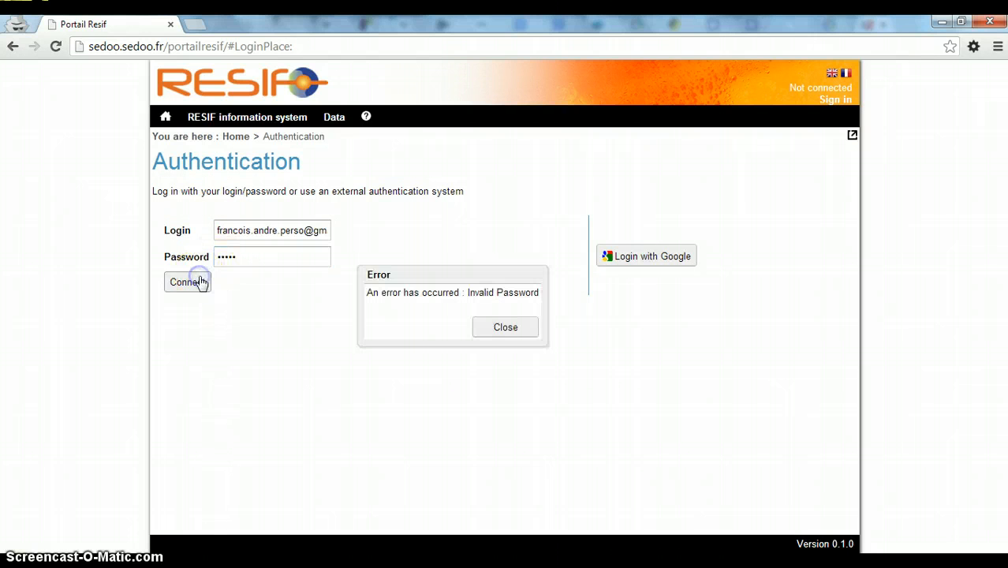
click(492, 325)
Sign in as administrator with Google and open Administration > User management
click(327, 236)
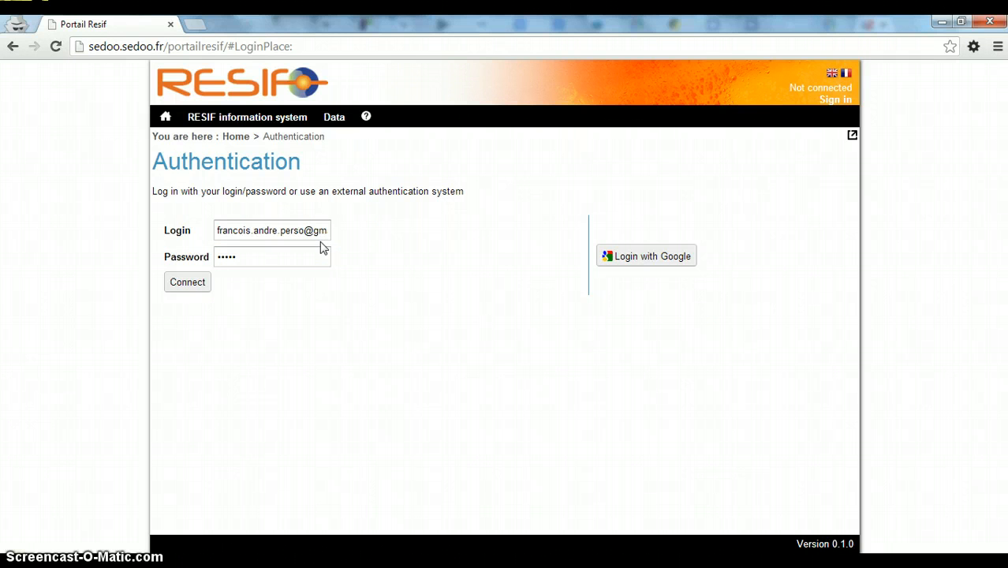
click(624, 260)
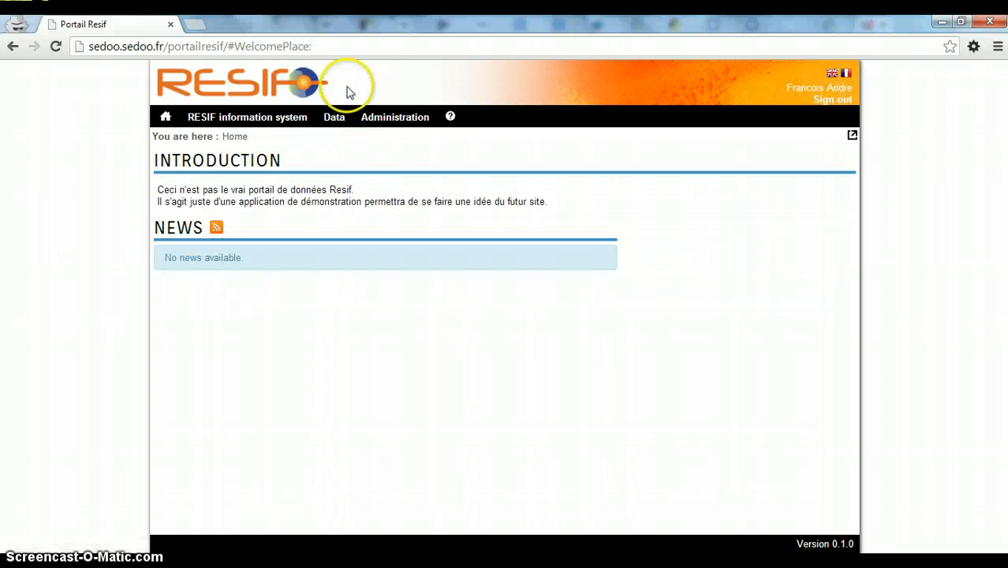
click(388, 122)
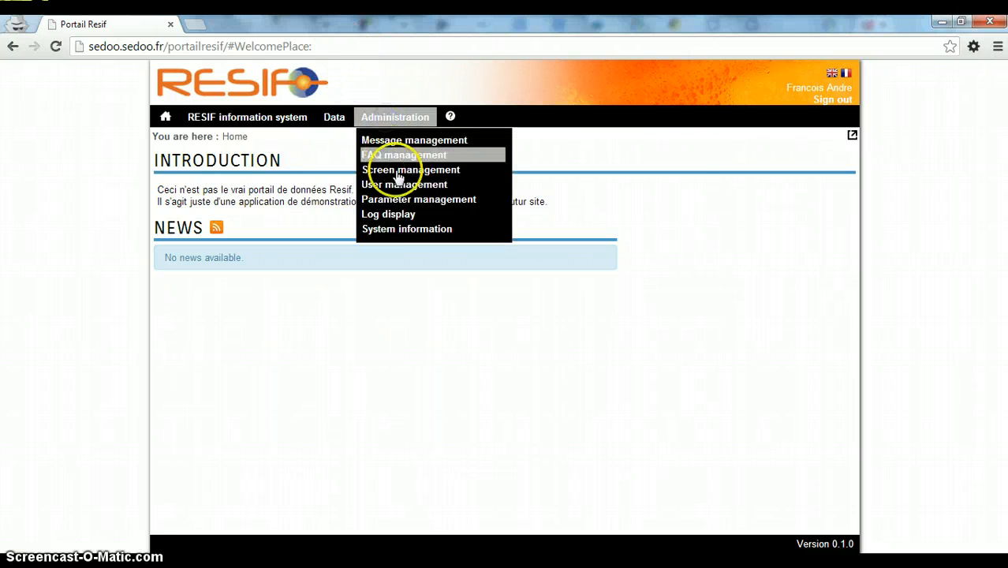
click(400, 186)
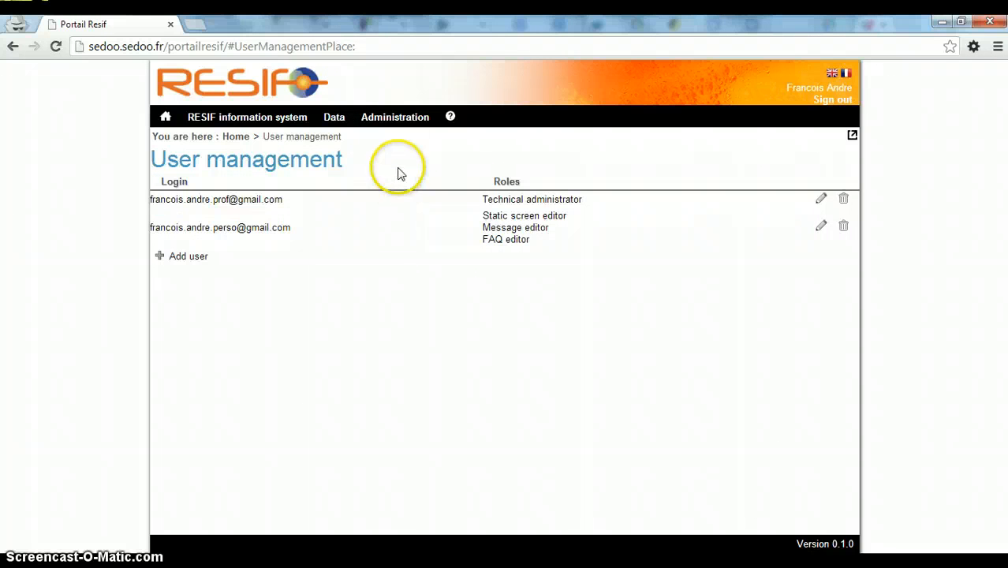
Copy the User management page address and sign out of the administrator session
click(387, 52)
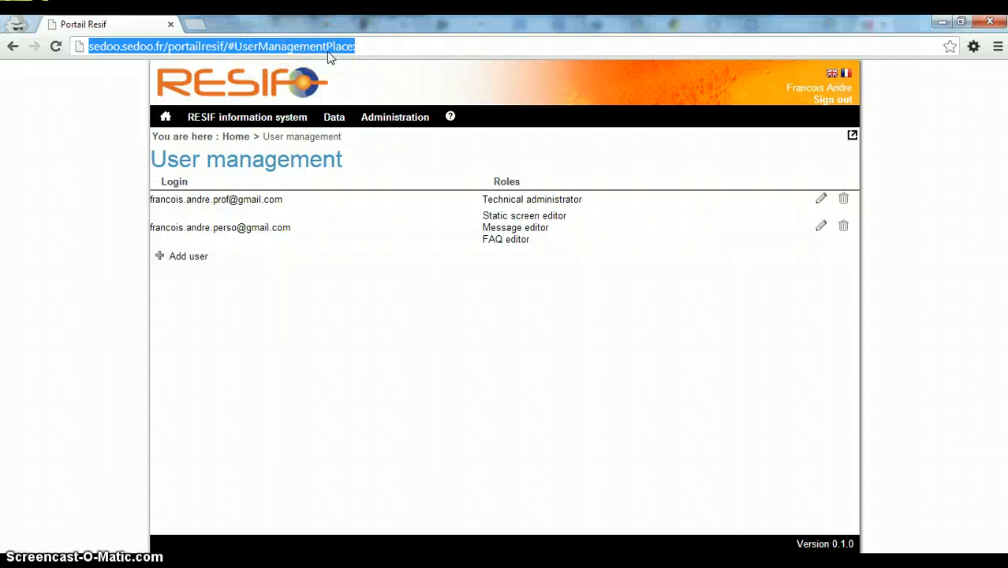
click(843, 100)
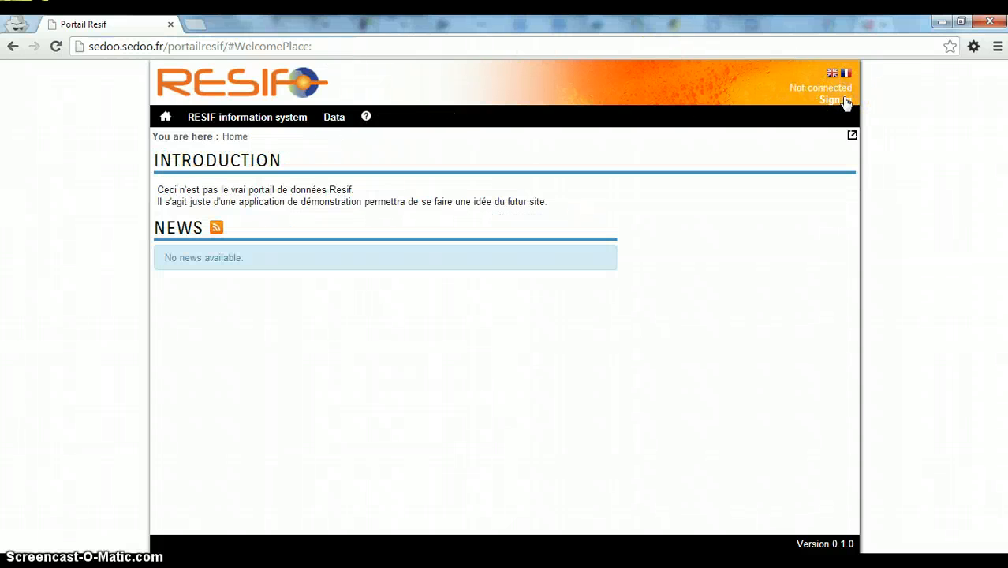
Load the copied User management page address while signed out
click(476, 46)
text(http://sedoo.sedoo.fr/portailresif/#UserManagementPlace:)
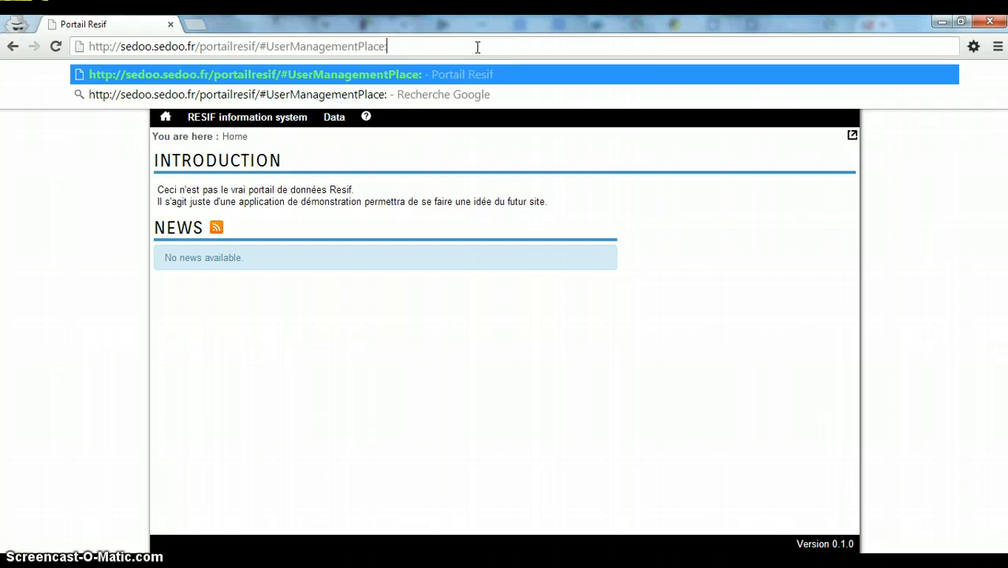
key(Return)
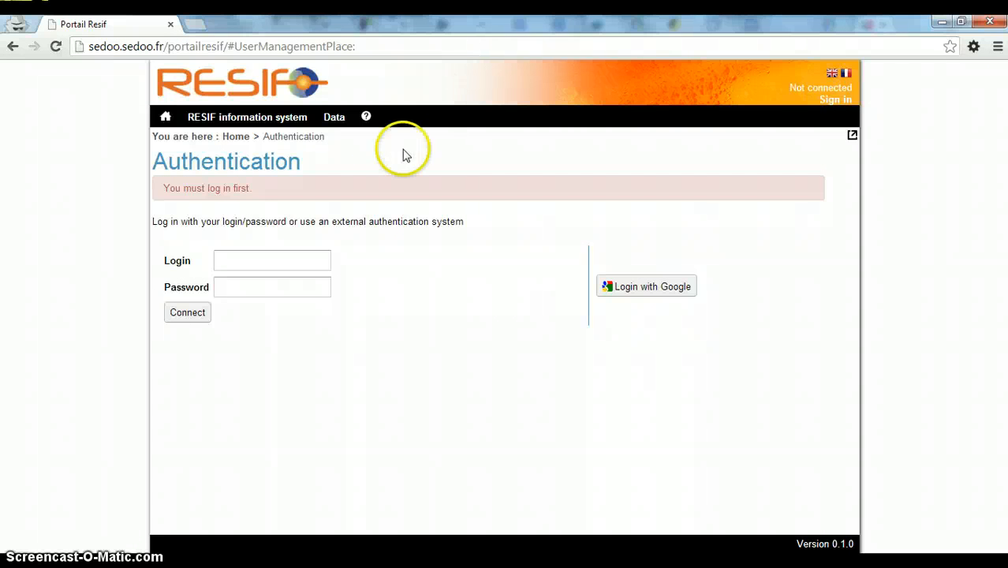
Log in there with the restricted user's e-mail and password, which is refused access
click(279, 264)
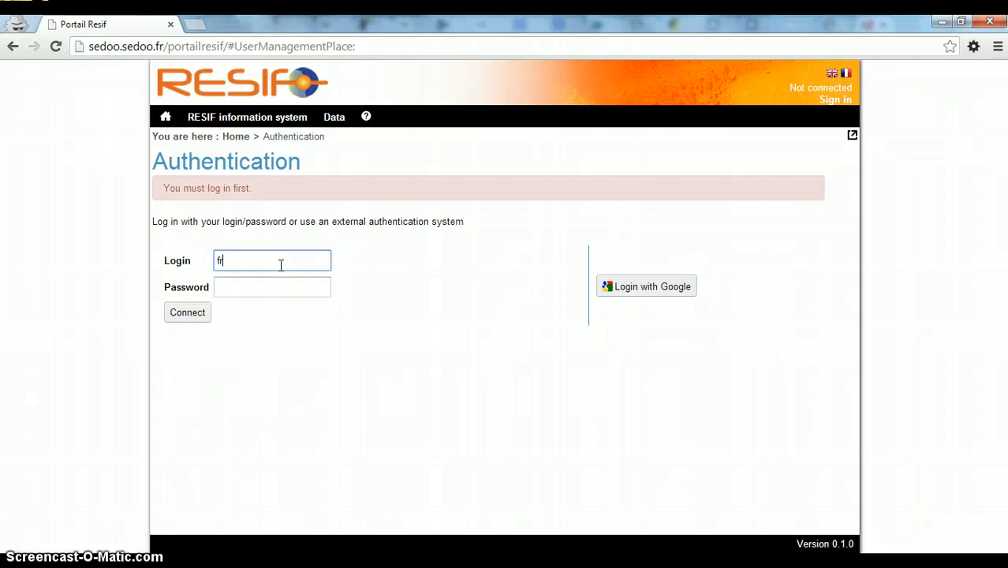
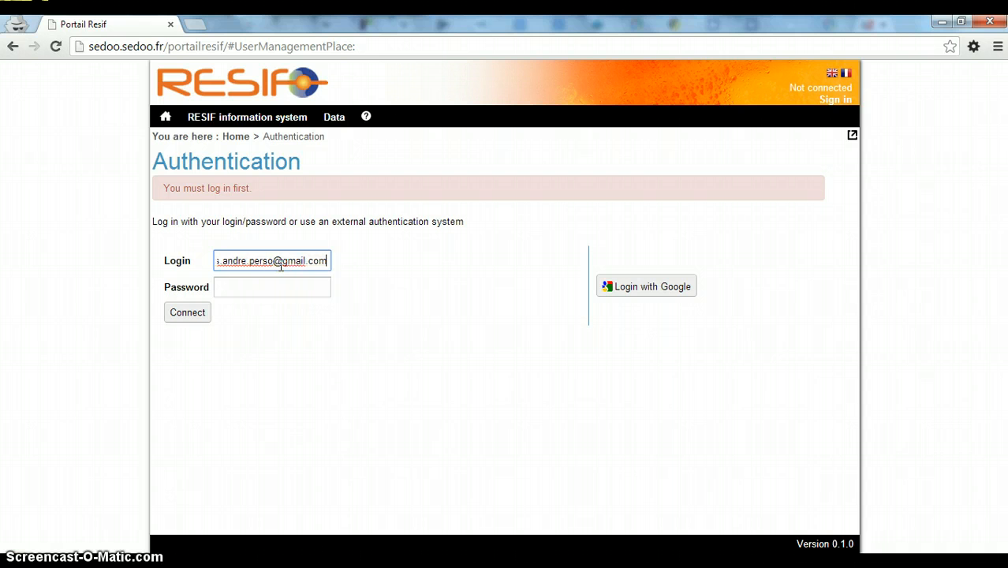
key(Tab)
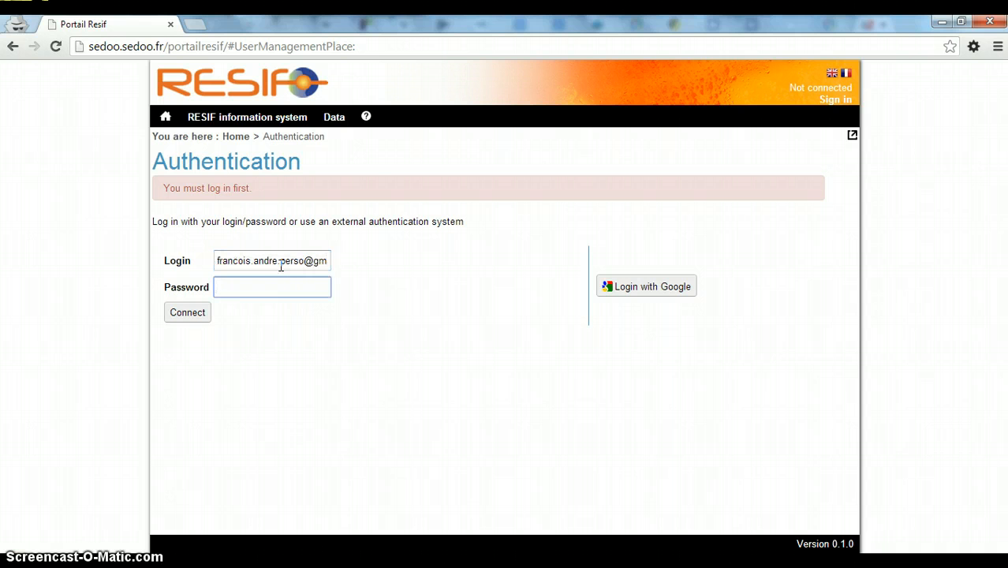
text(••••)
click(203, 313)
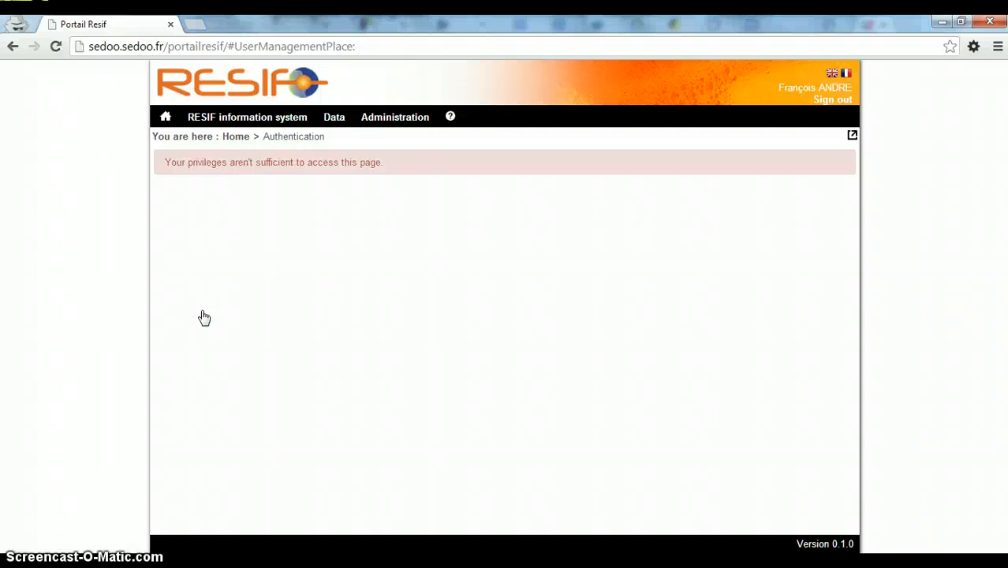
Reload the User management address, which now asks to log in first
click(399, 45)
click(399, 45)
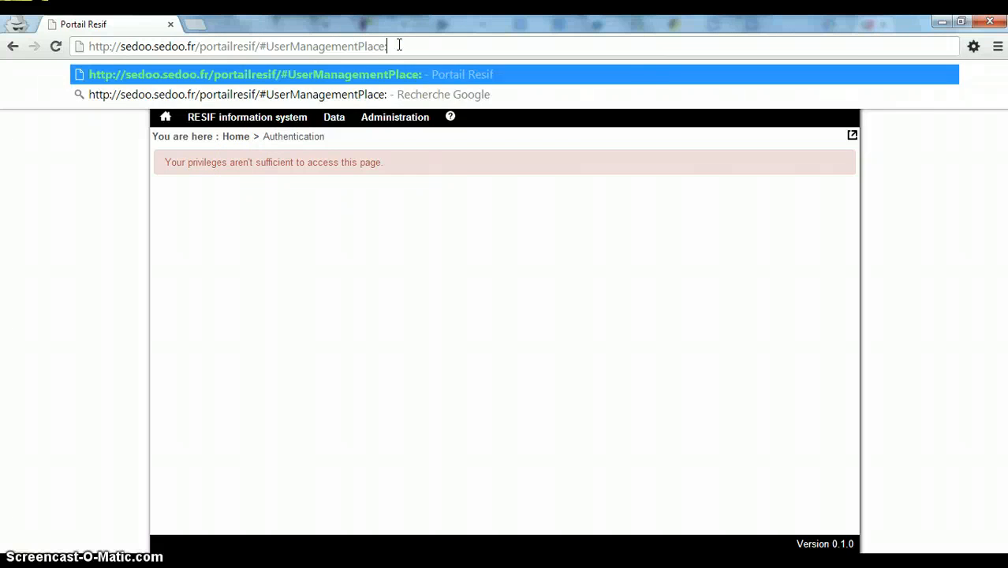
key(Return)
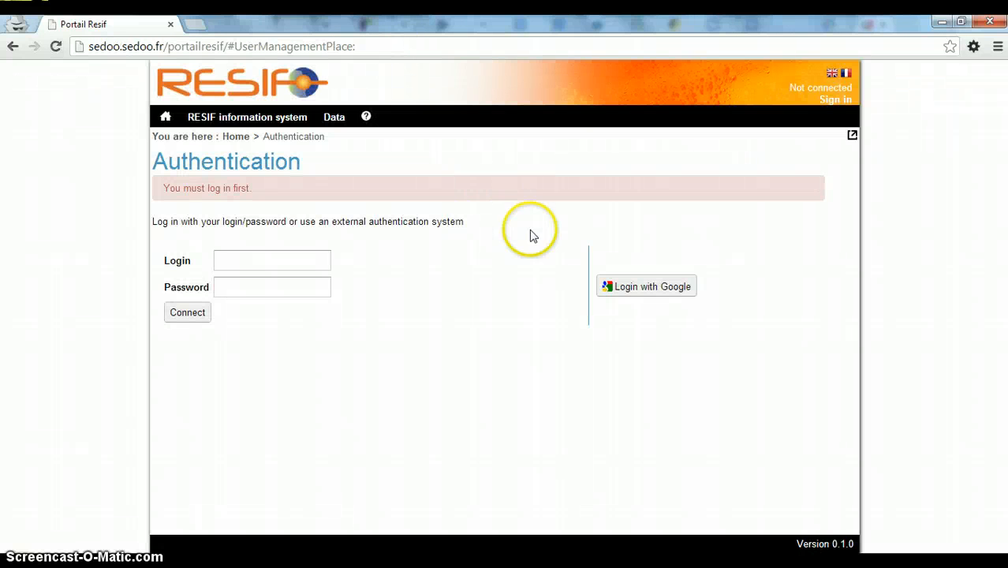
Sign in with Google, delete the editor-role user after confirming Yes, then sign out
click(640, 292)
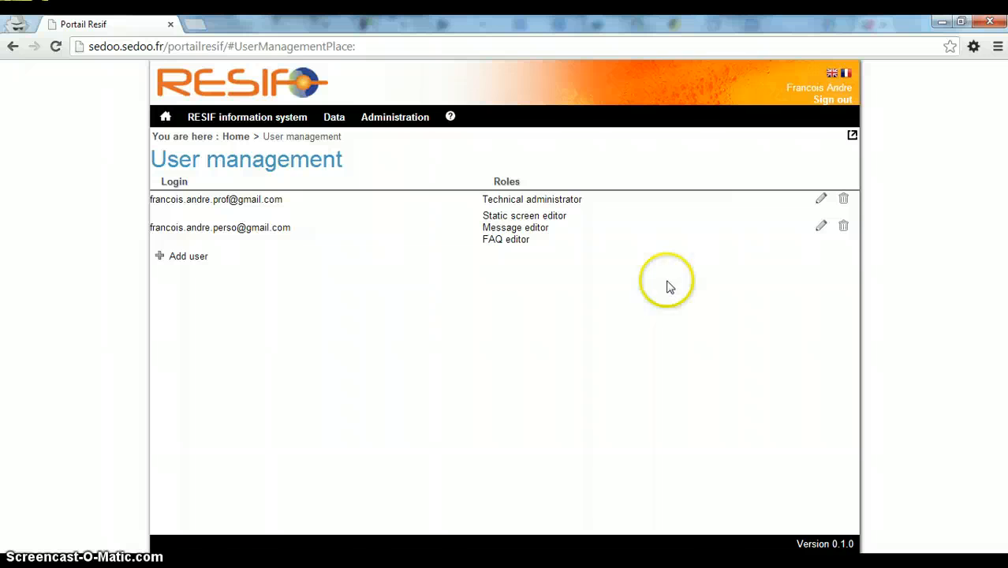
click(843, 228)
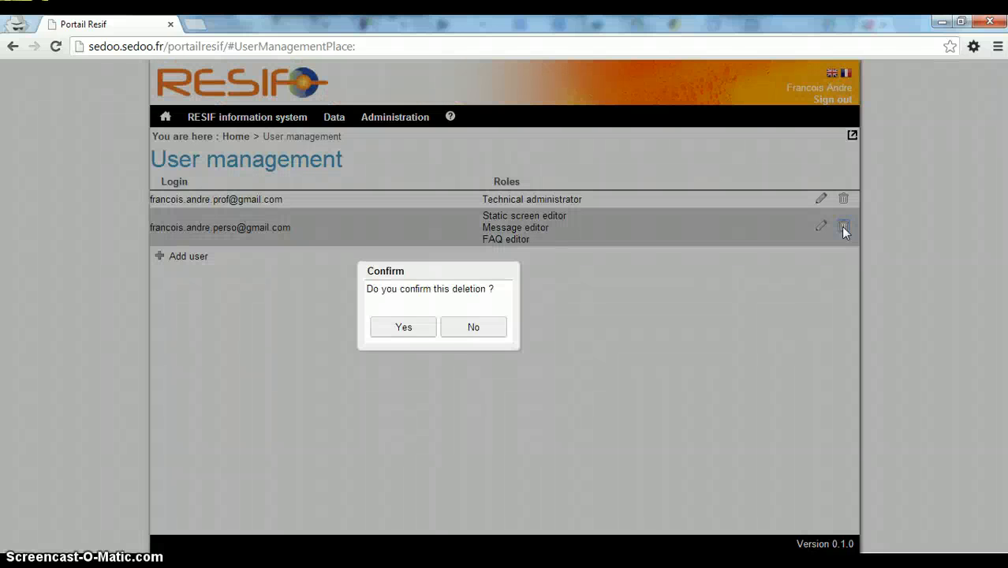
click(389, 329)
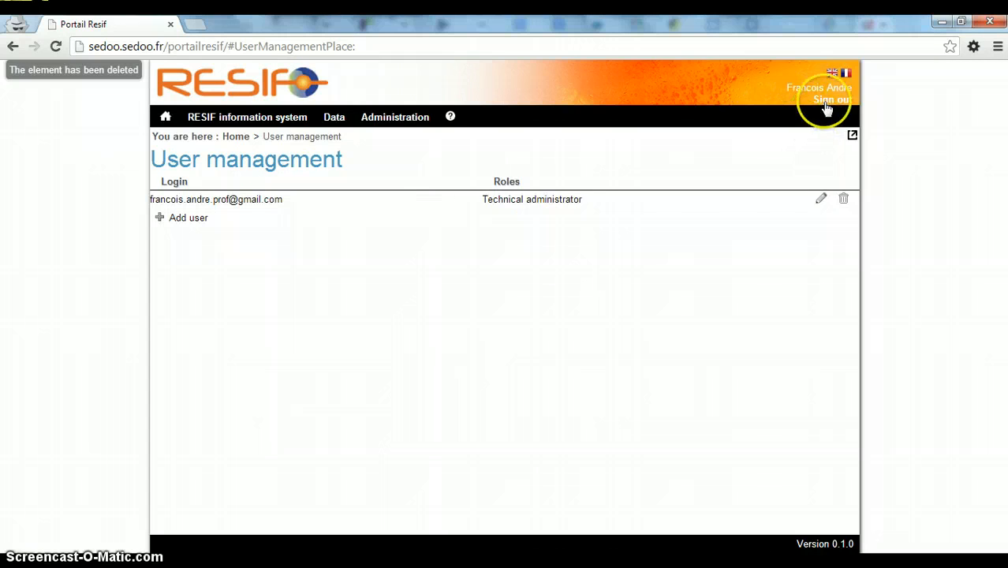
click(826, 102)
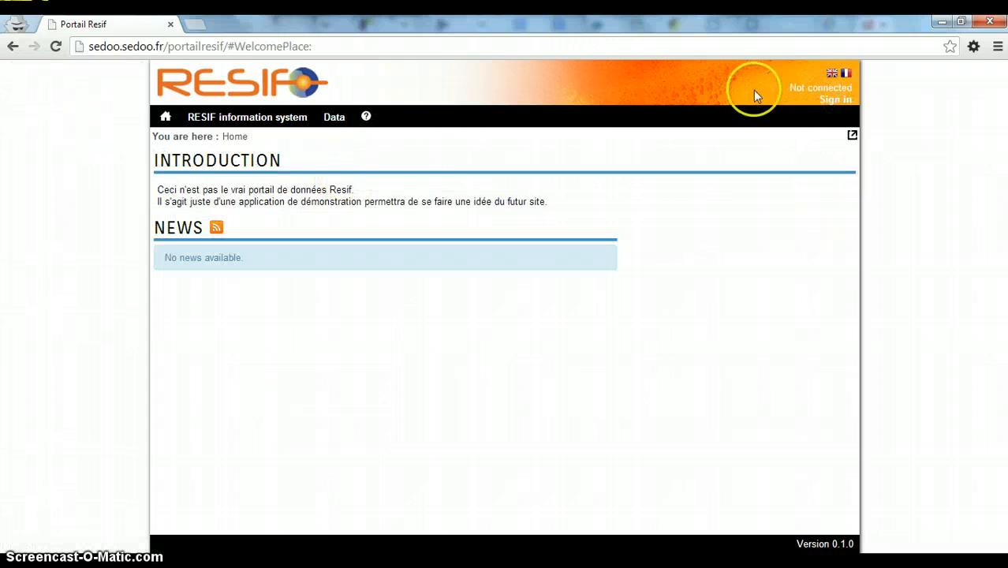
Attempt login with the deleted user's e-mail and password, then close the Invalid Login error
click(834, 99)
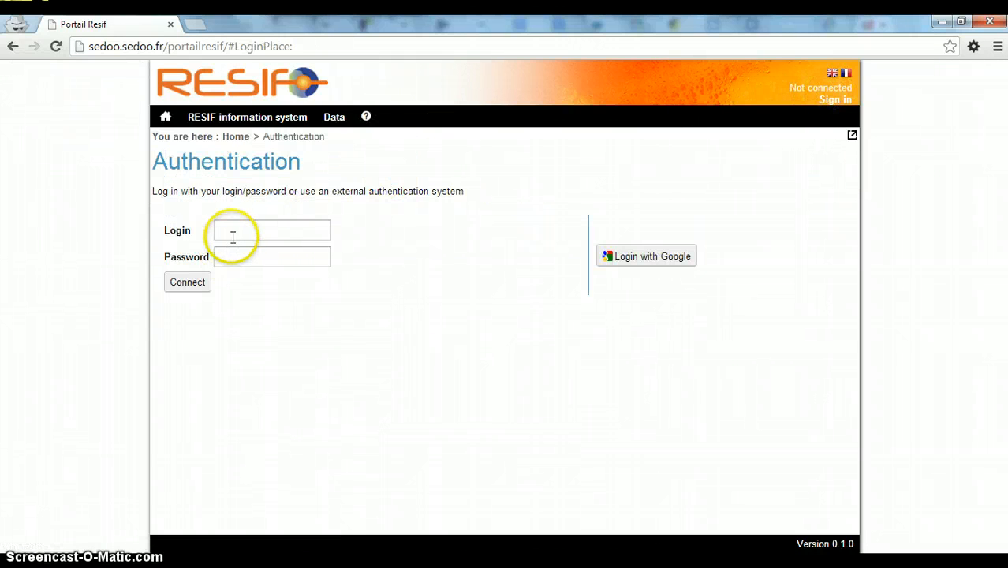
click(233, 230)
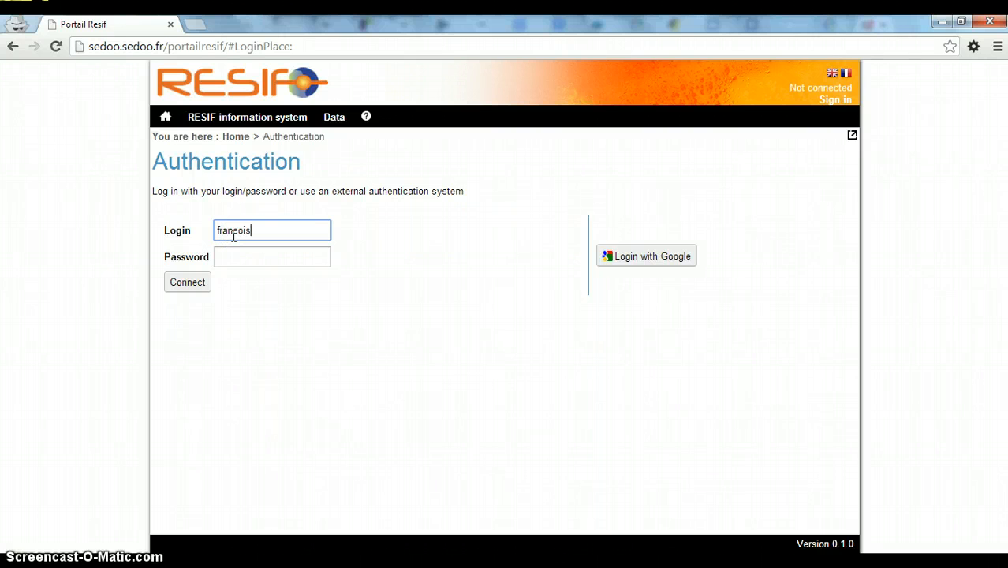
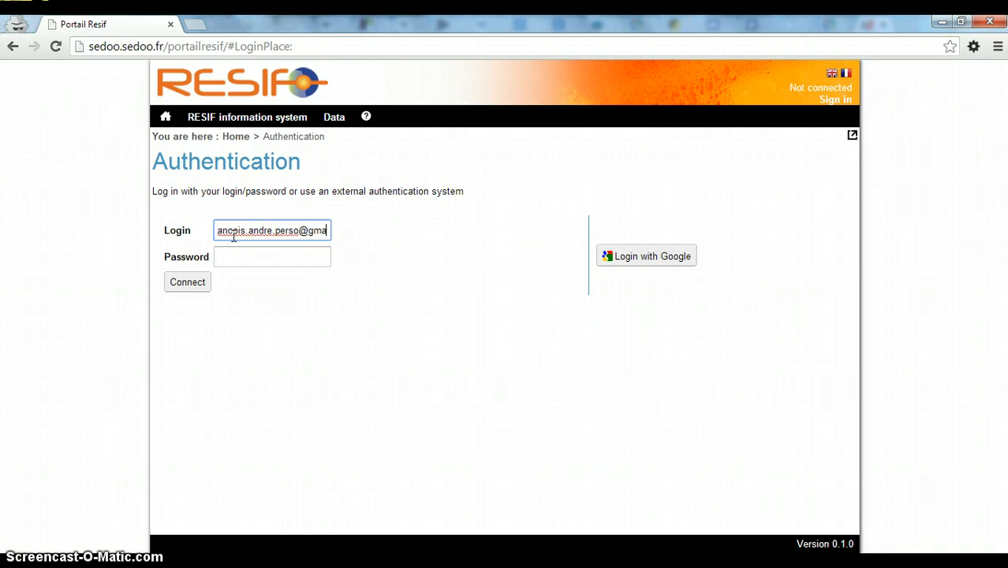
key(Tab)
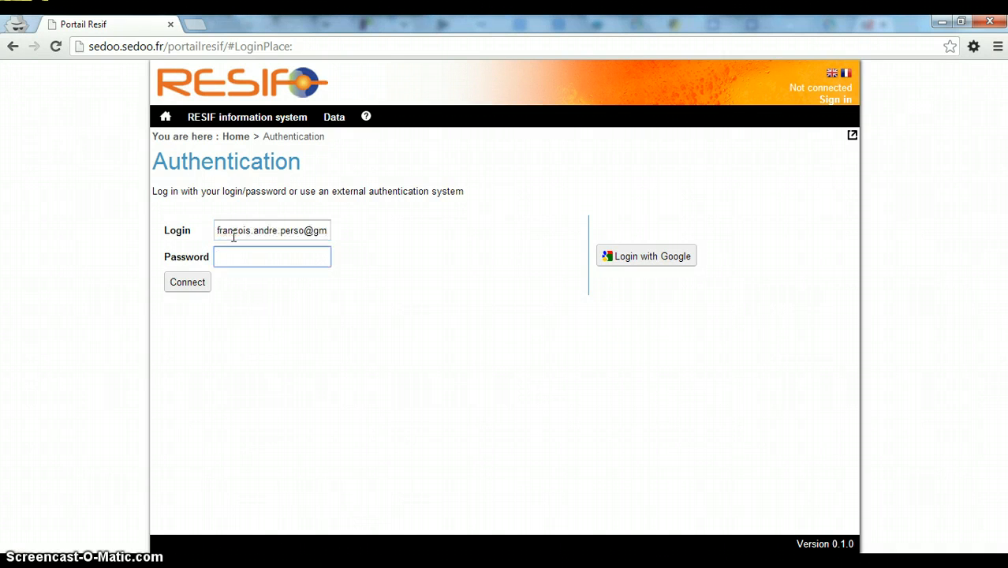
text(***)
click(206, 281)
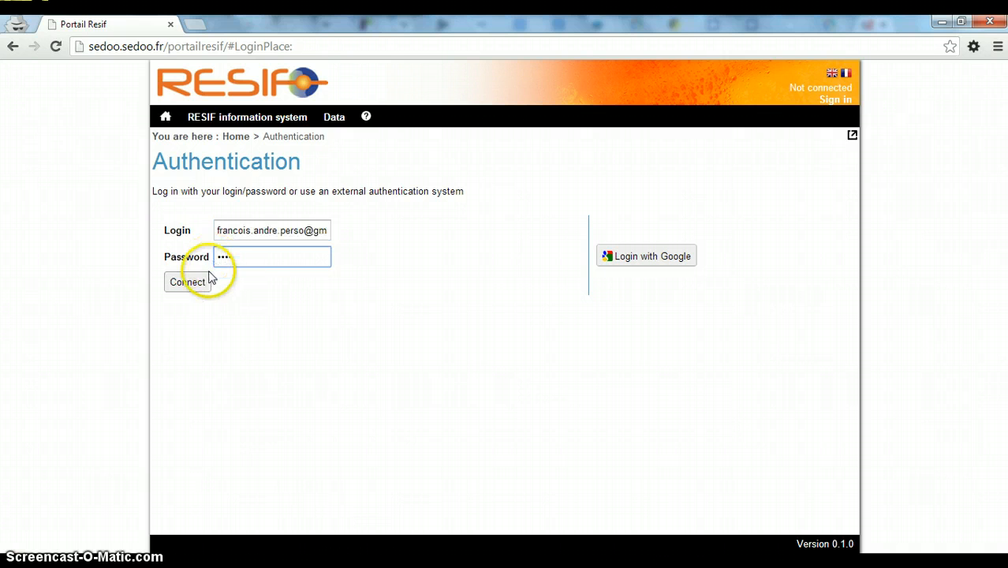
text(*)
click(196, 282)
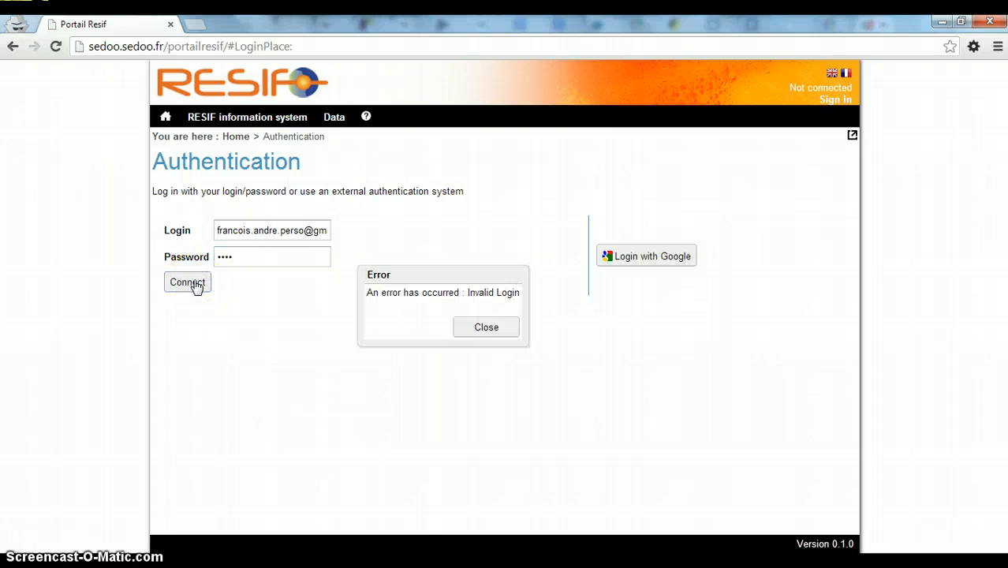
click(195, 284)
click(502, 333)
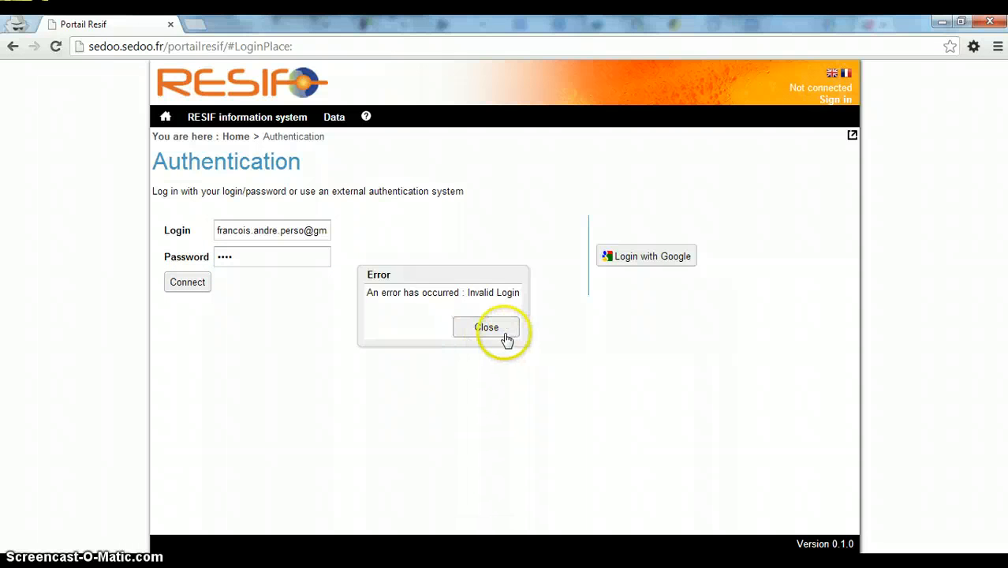